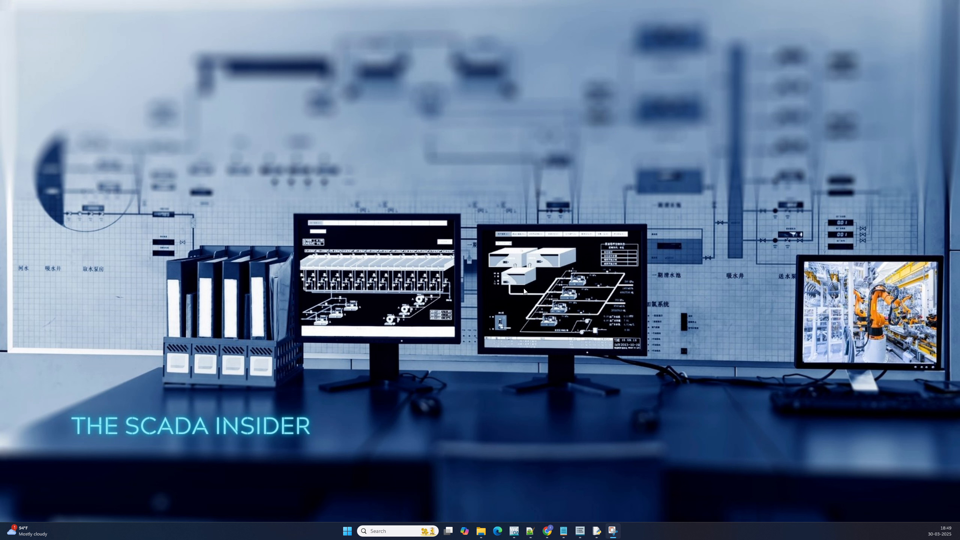
Bring up the OPC UA server script window, reposition it and enlarge it so all of the code fits
mouse_move(599, 525)
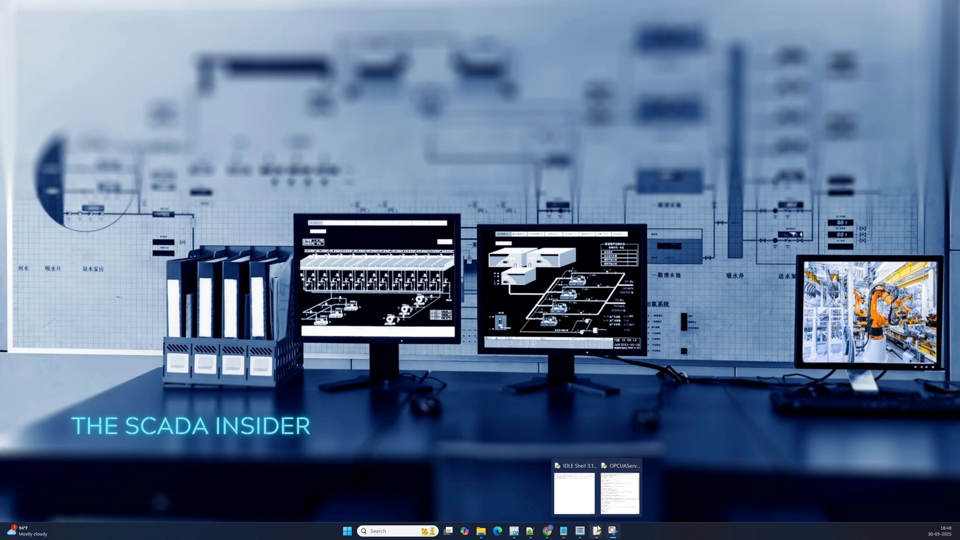
left_click(613, 494)
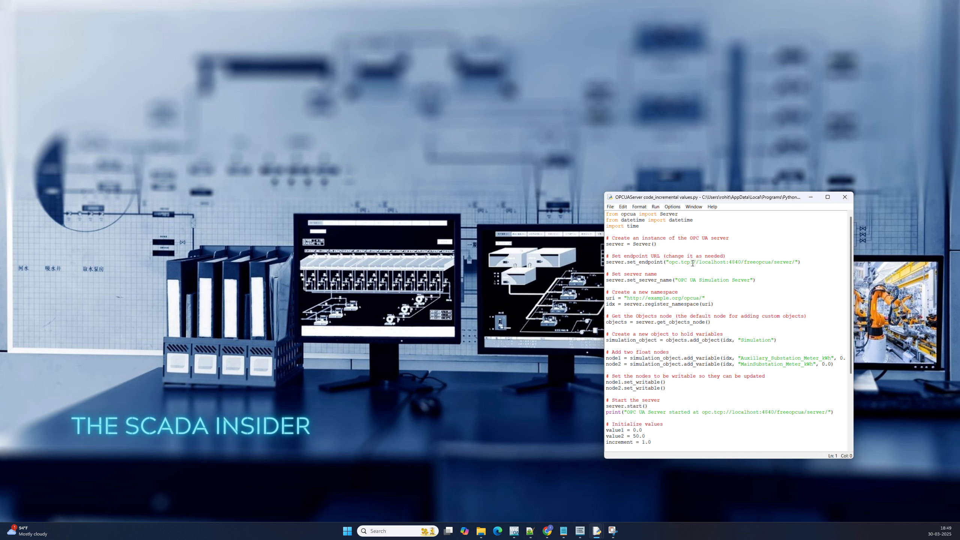
left_click_drag(644, 200, 613, 122)
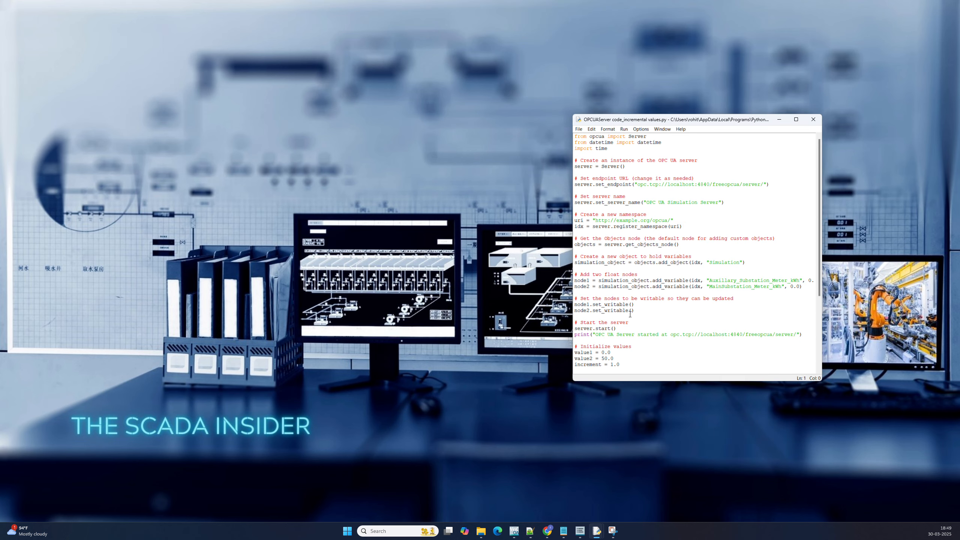
left_click_drag(630, 380, 626, 489)
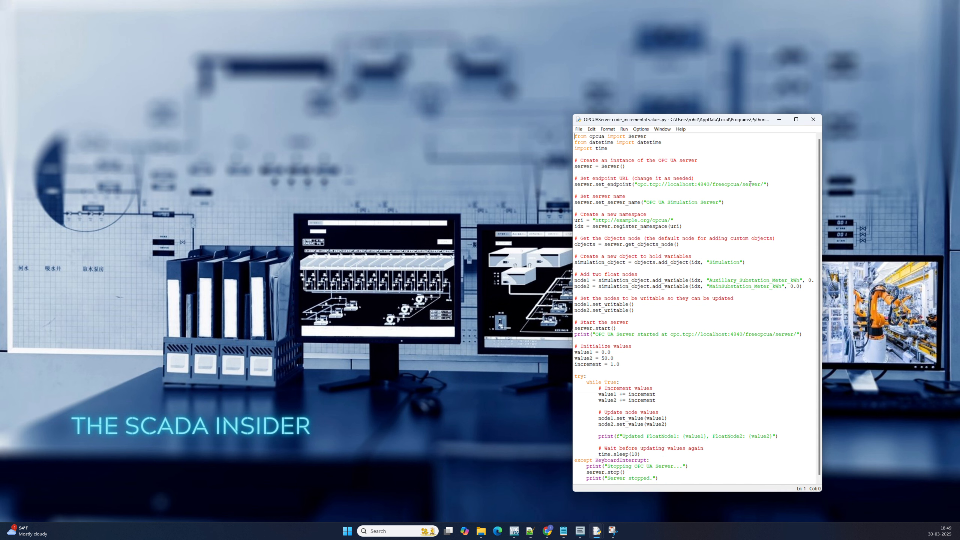
left_click_drag(573, 114, 464, 79)
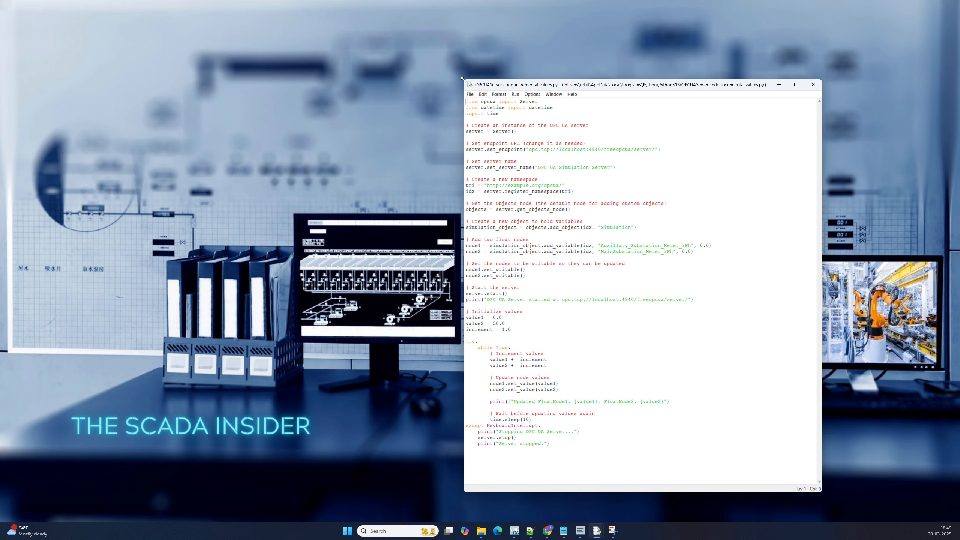
Examine the script's opcua import, the server endpoint URL and the two substation meter node names
left_click_drag(550, 101, 469, 101)
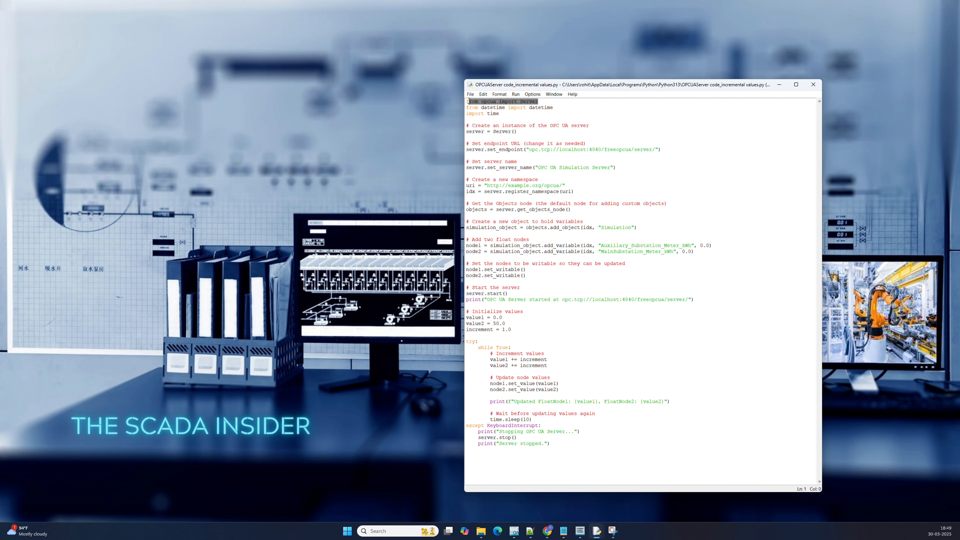
left_click(527, 154)
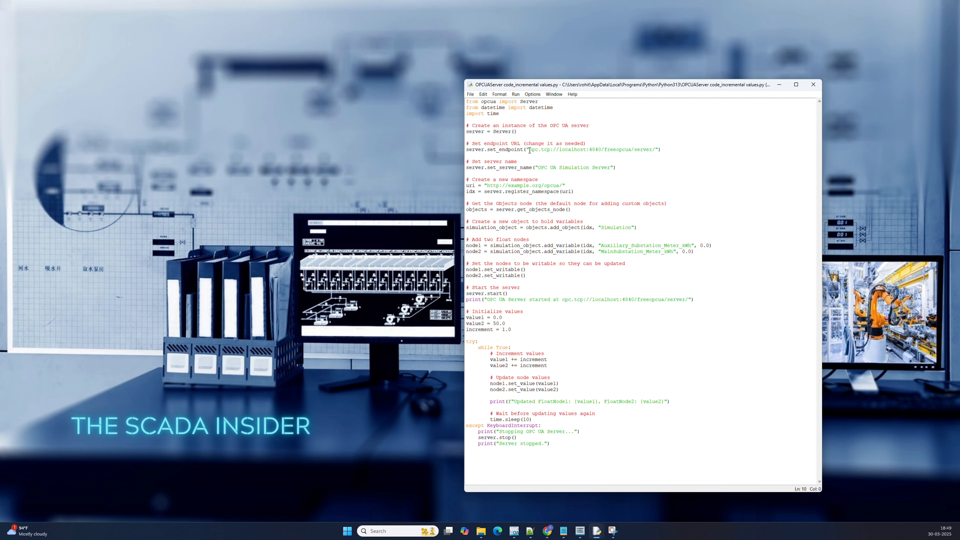
left_click_drag(532, 150, 655, 148)
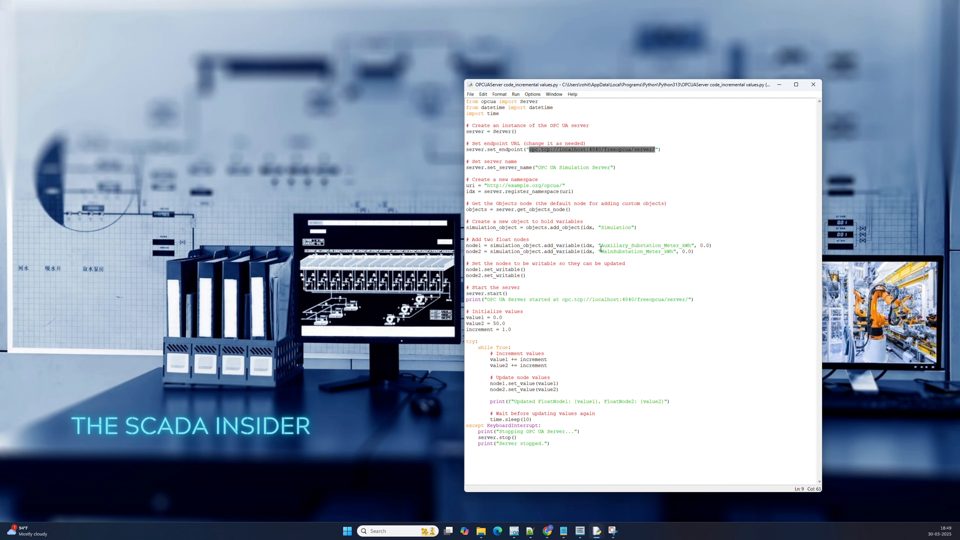
left_click_drag(602, 245, 691, 246)
left_click_drag(601, 252, 671, 252)
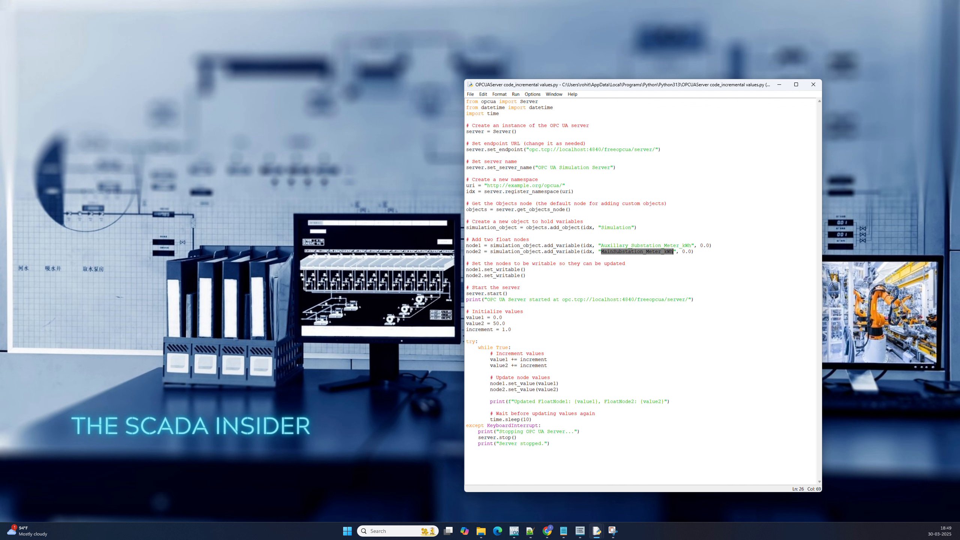
Replace both float node labels in the update print statement with Auxillary_Substation_Meter_kWh and MainSubstation_Meter_kWh, and save the script
double_click(626, 245)
key("ctrl+c")
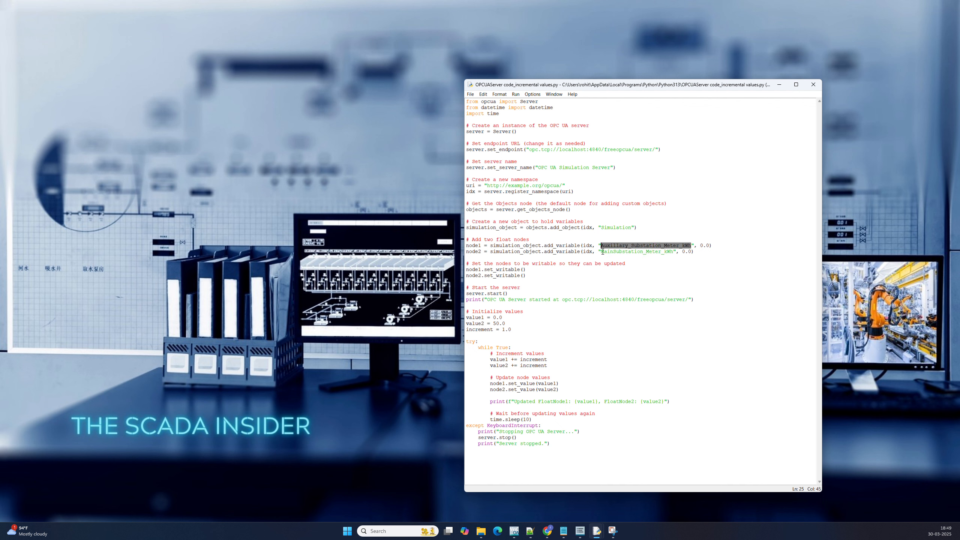
double_click(542, 404)
key("ctrl+v")
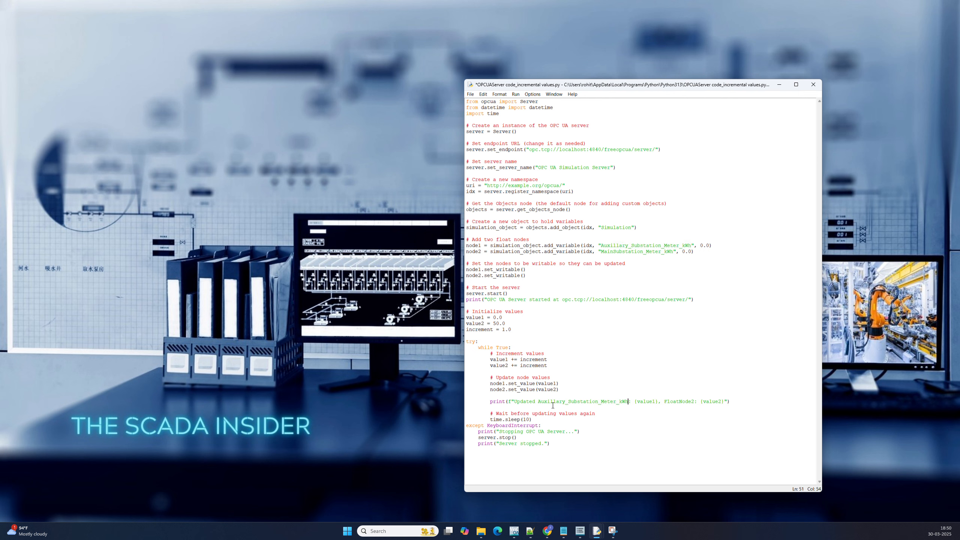
double_click(626, 252)
key("ctrl+c")
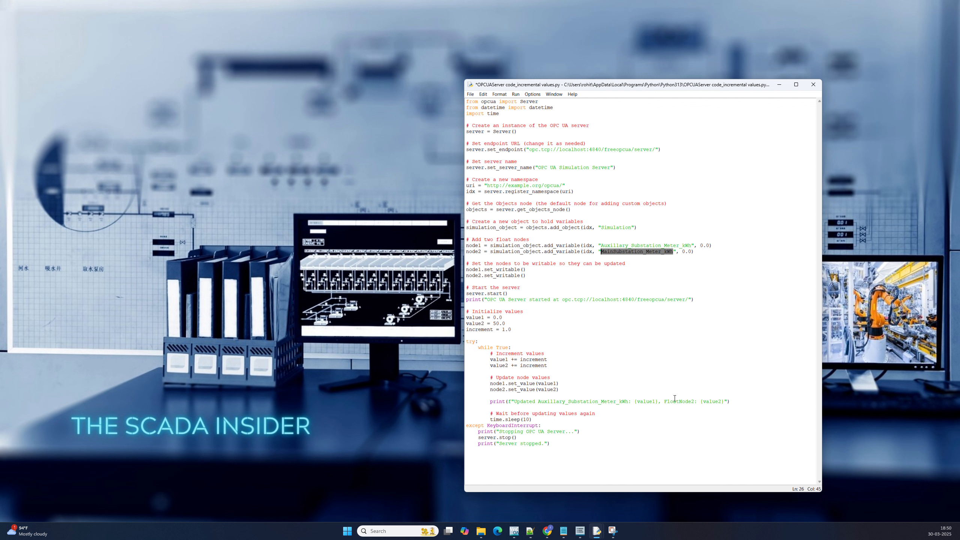
double_click(675, 401)
key("ctrl+v")
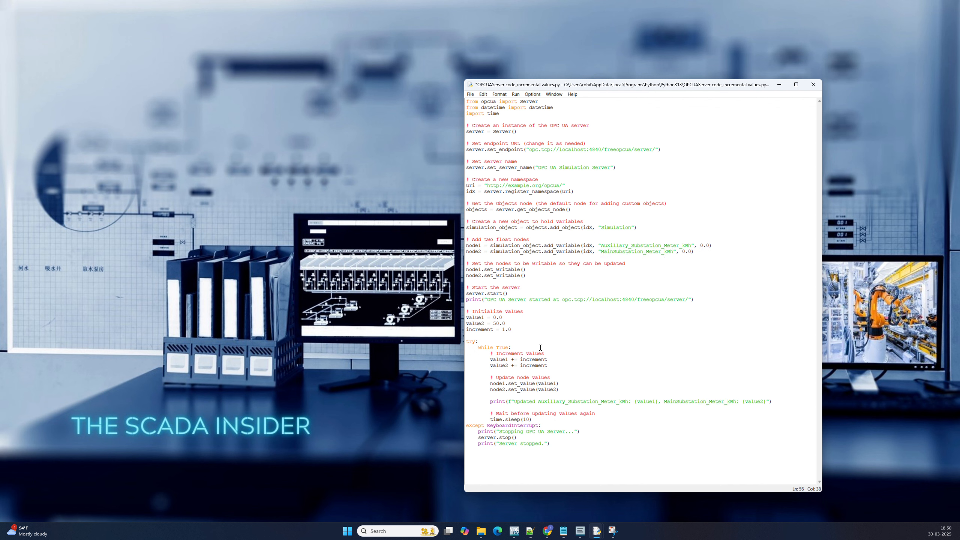
key("ctrl+s")
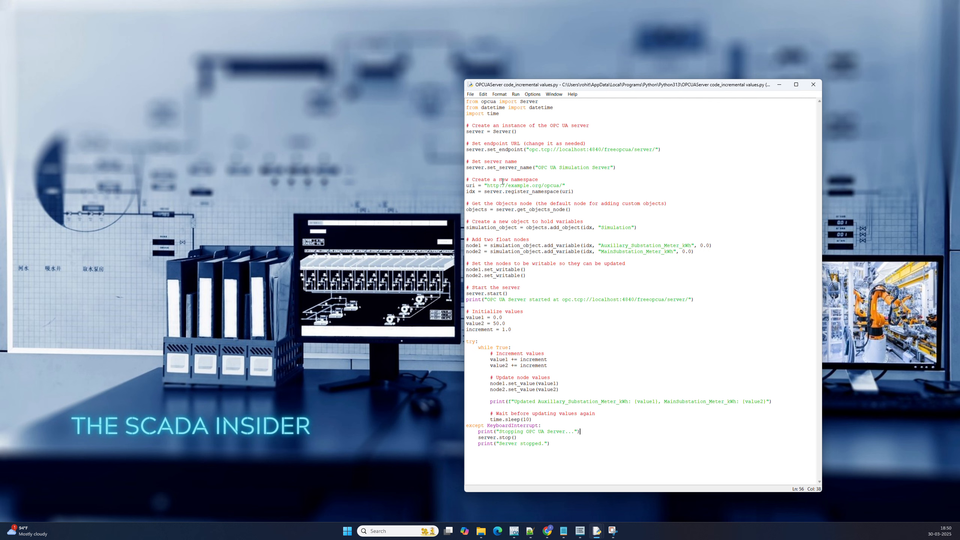
Run the OPC UA server script and place its shell output window beside the code
left_click(516, 94)
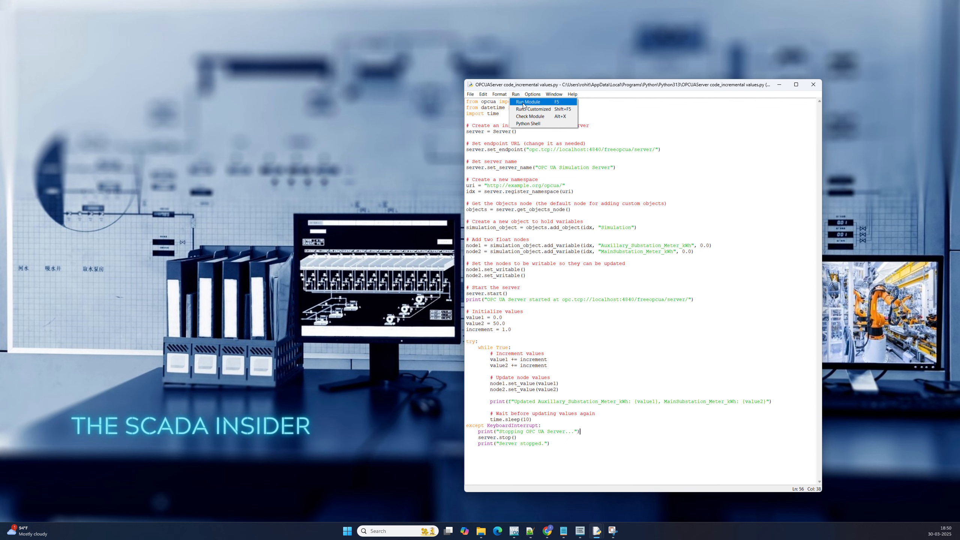
left_click(524, 102)
left_click_drag(0, 80, 730, 177)
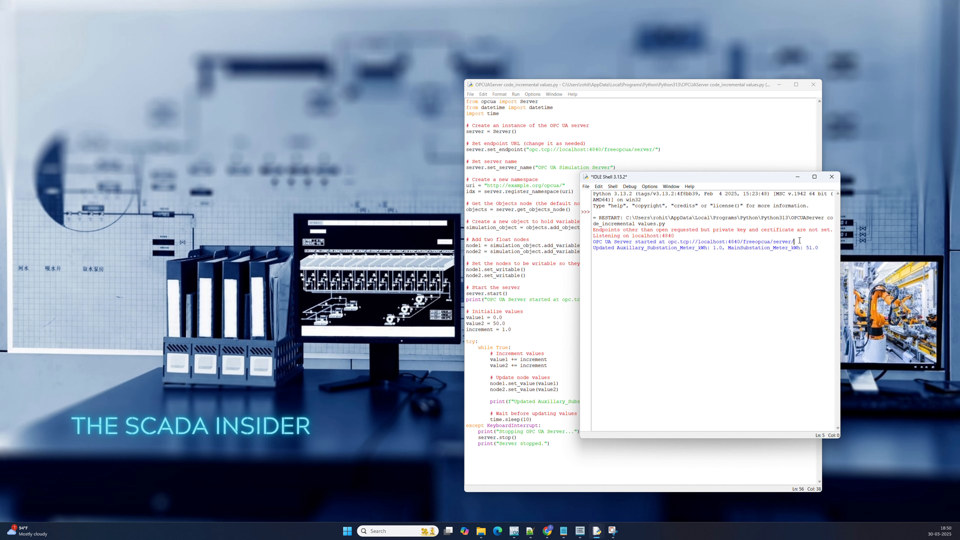
Examine the shell's server start line and meter updates against the script's initial values, increment loop and wait time
left_click_drag(800, 241, 597, 243)
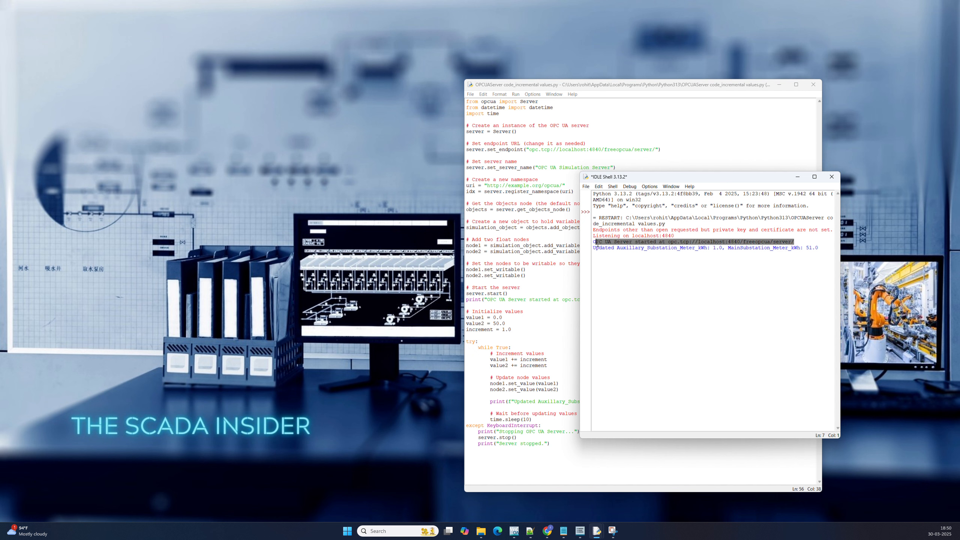
left_click(622, 249)
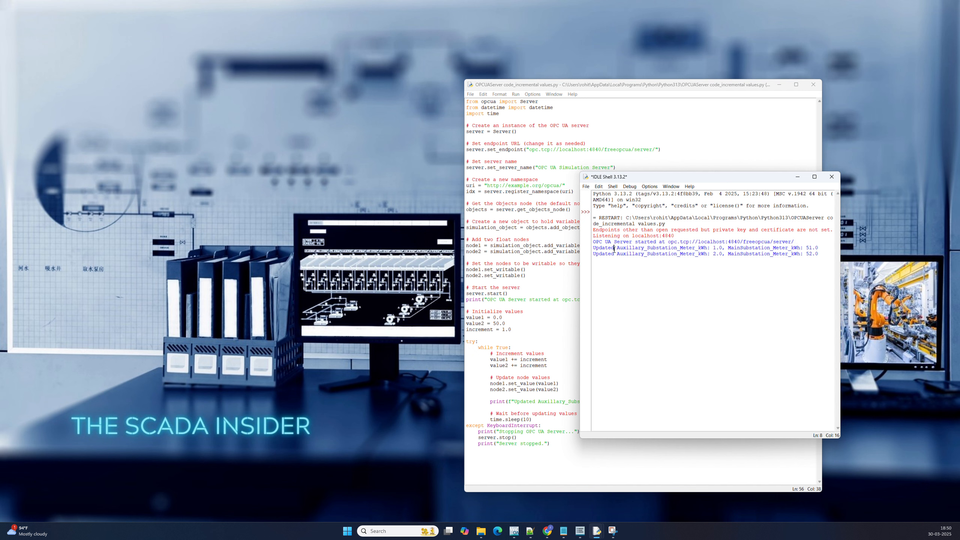
left_click(615, 249)
left_click_drag(617, 249, 713, 249)
left_click(559, 333)
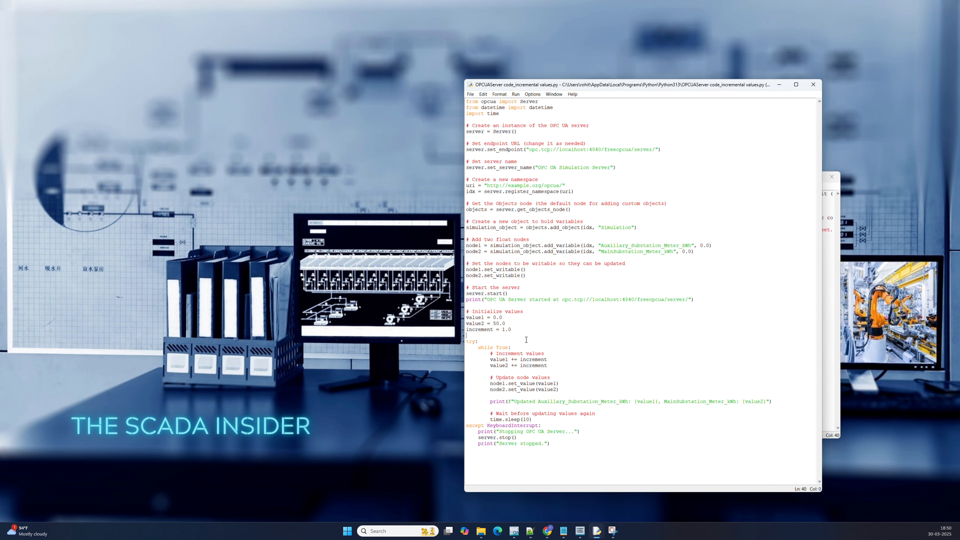
left_click_drag(551, 395, 472, 316)
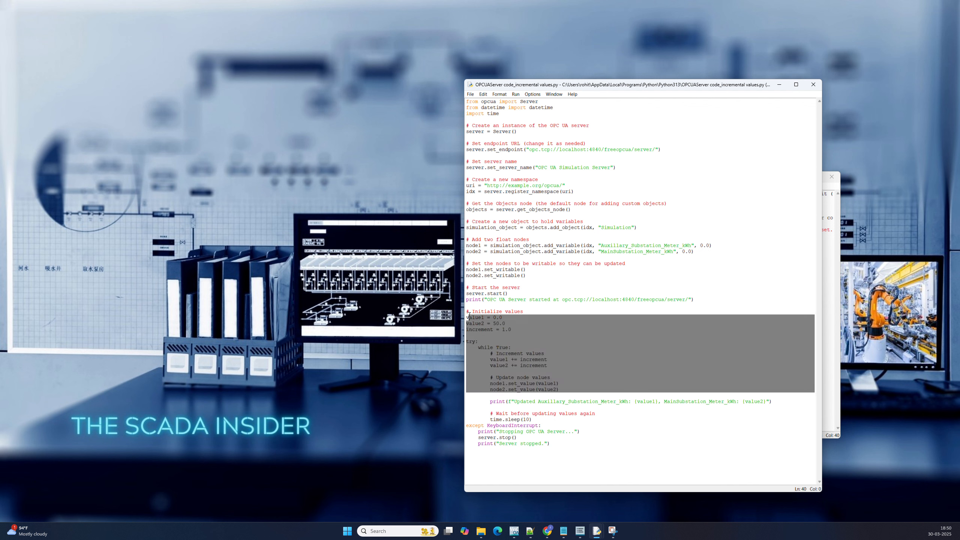
left_click_drag(531, 419, 502, 413)
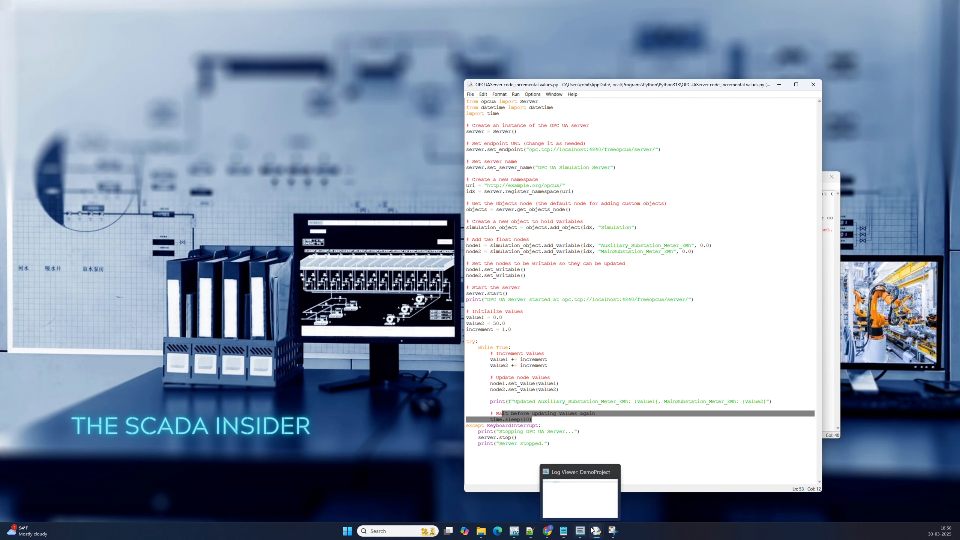
left_click(589, 520)
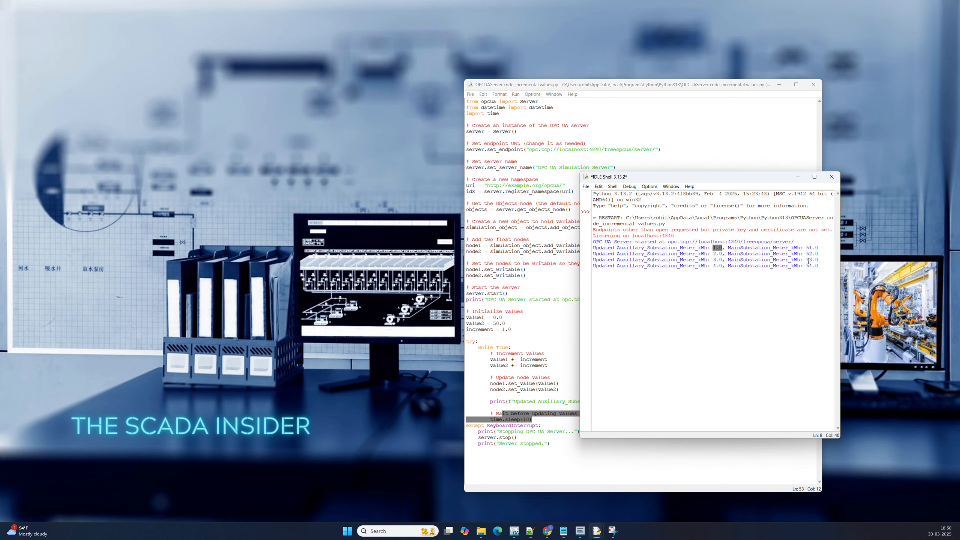
left_click_drag(820, 265, 724, 251)
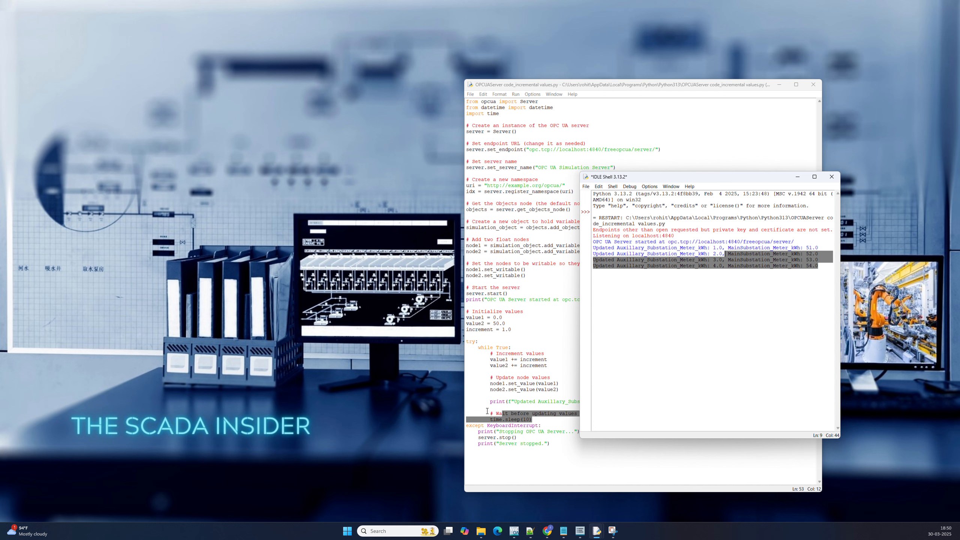
Switch to the WinCC OA Project Administrator, start DemoProject, dismiss the warning and reposition the project console
mouse_move(517, 531)
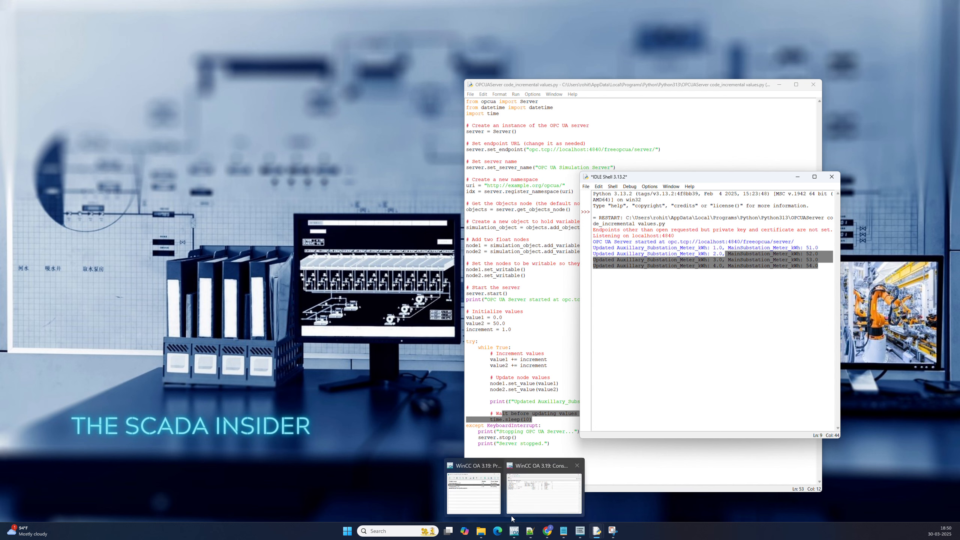
left_click(479, 499)
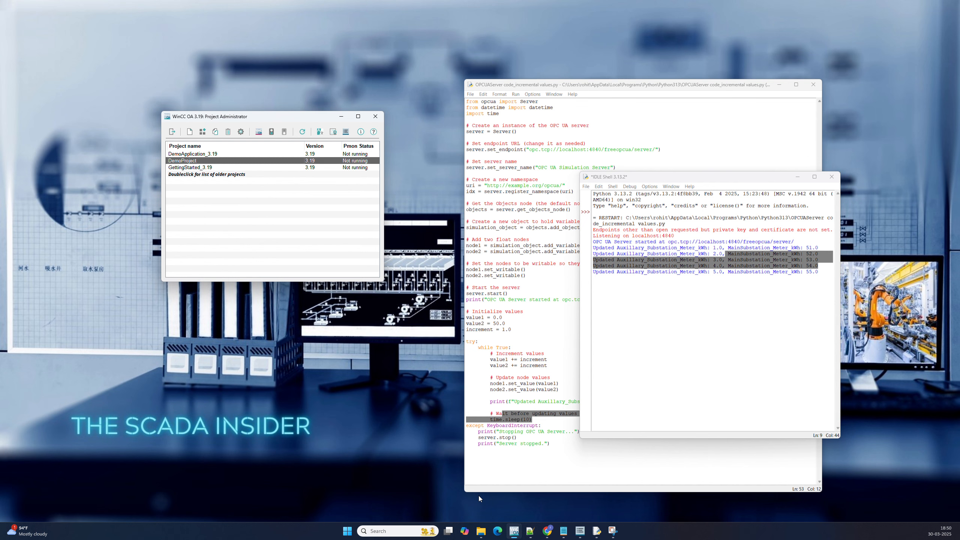
left_click(269, 132)
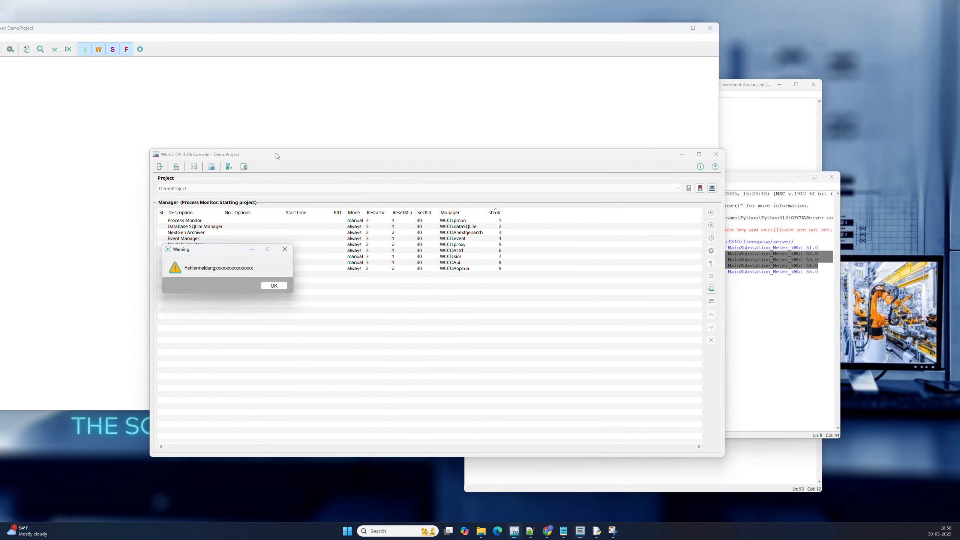
left_click(278, 288)
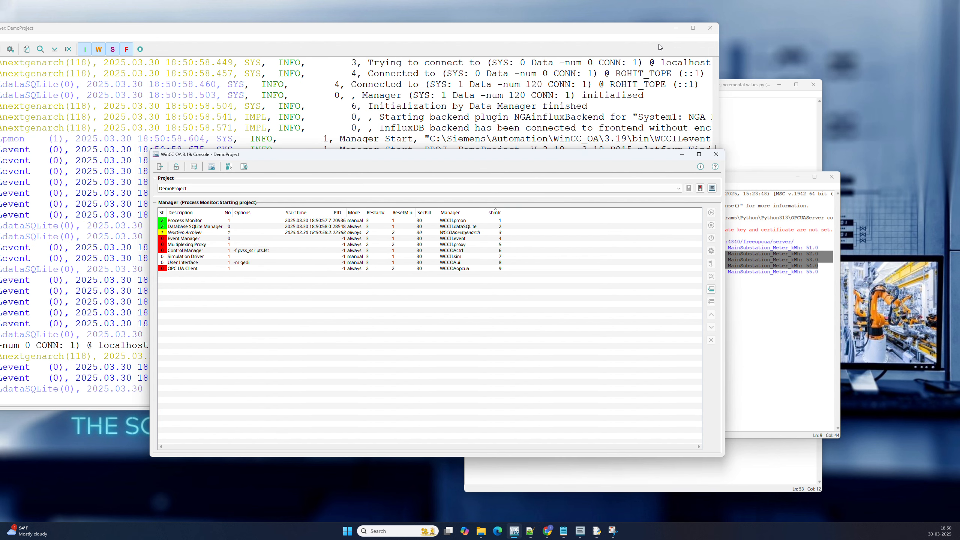
left_click_drag(588, 158, 546, 149)
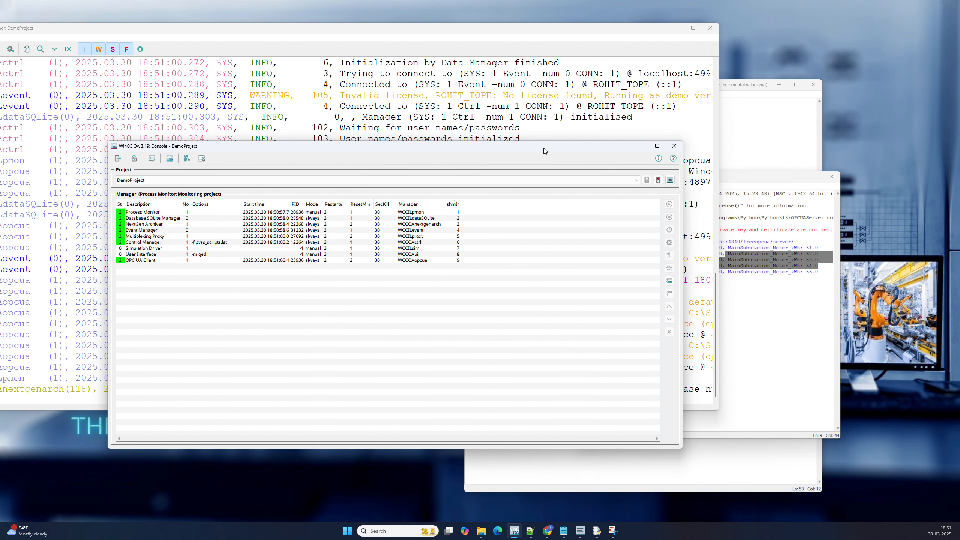
left_click(154, 261)
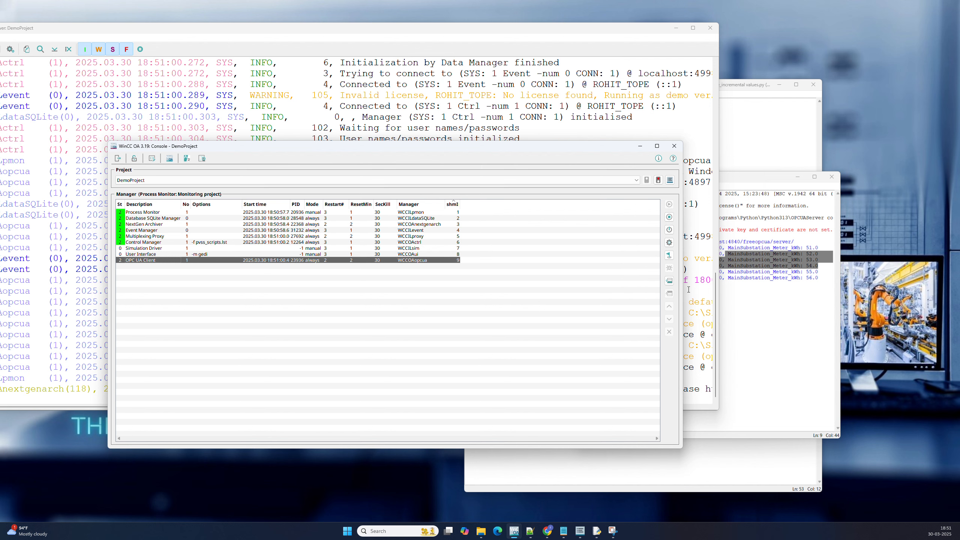
left_click(669, 281)
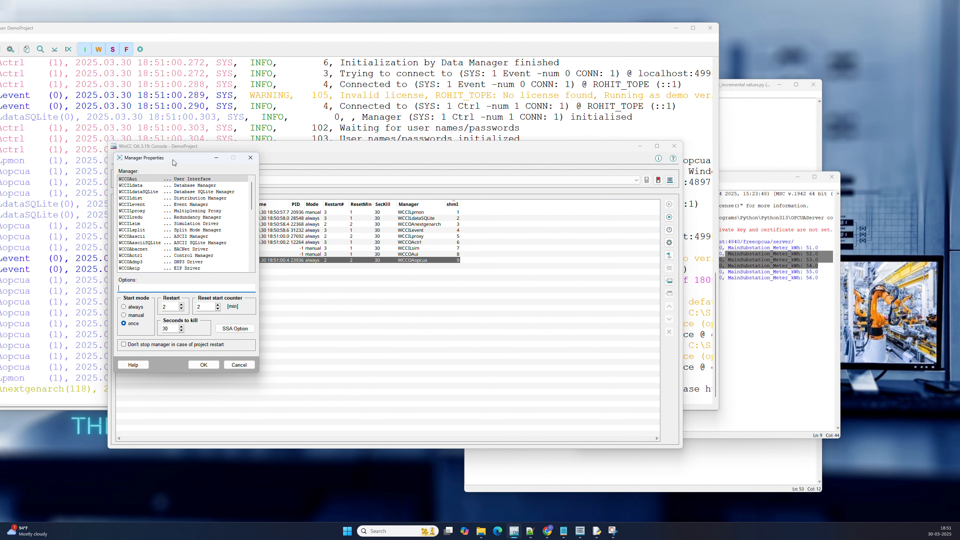
left_click_drag(173, 160, 415, 225)
left_click(493, 224)
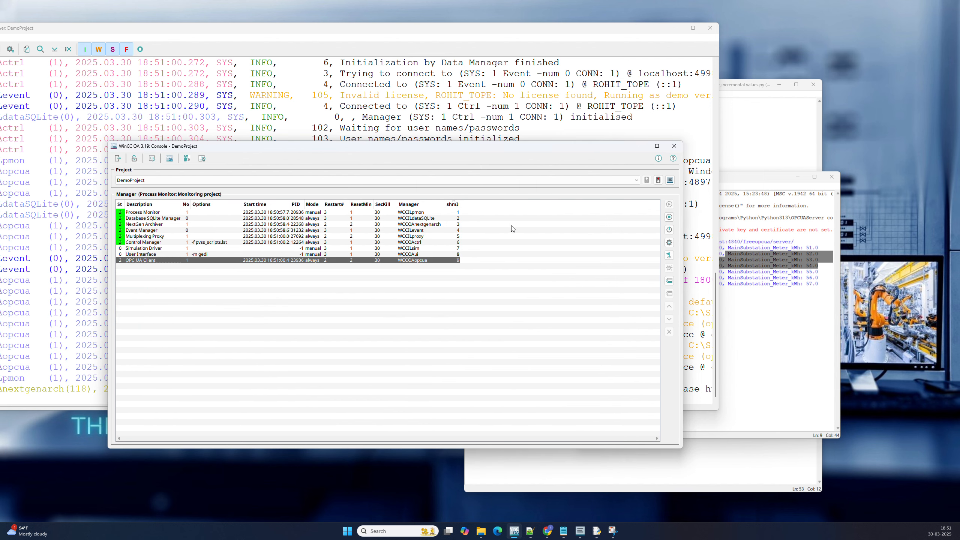
Add another OPC UA Client manager (WCCOAopcua) to DemoProject's manager list
left_click(669, 281)
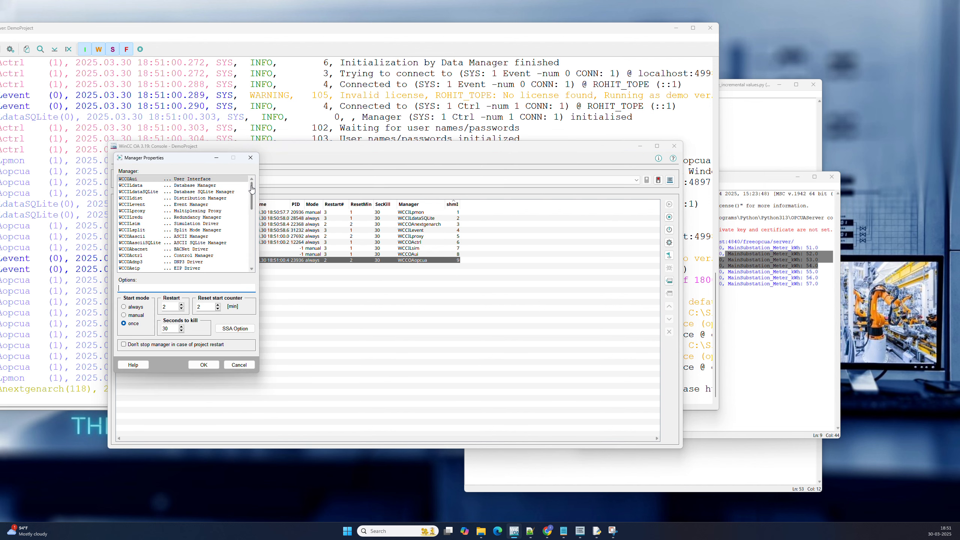
left_click_drag(194, 161, 280, 214)
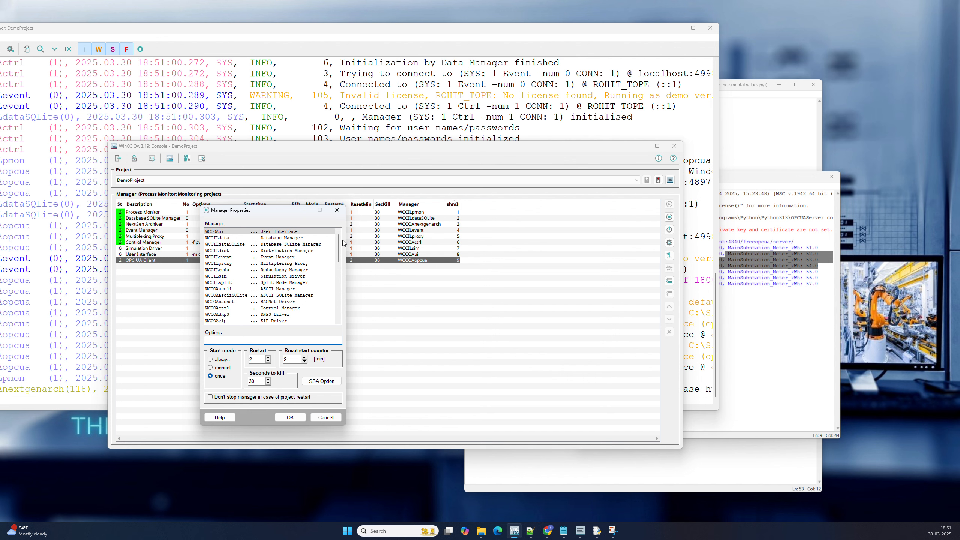
left_click_drag(338, 244, 333, 317)
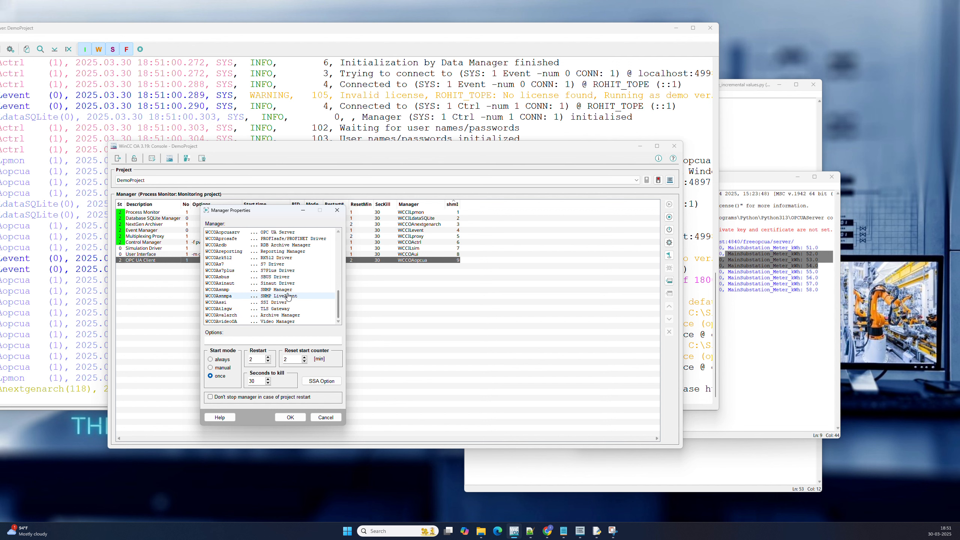
scroll(279, 272, "up", 4)
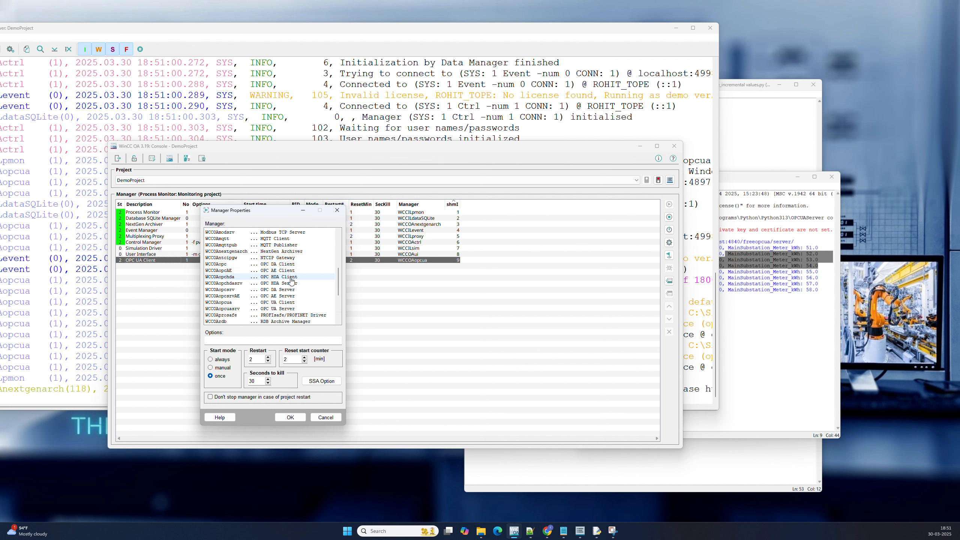
scroll(285, 289, "up", 1)
left_click(278, 321)
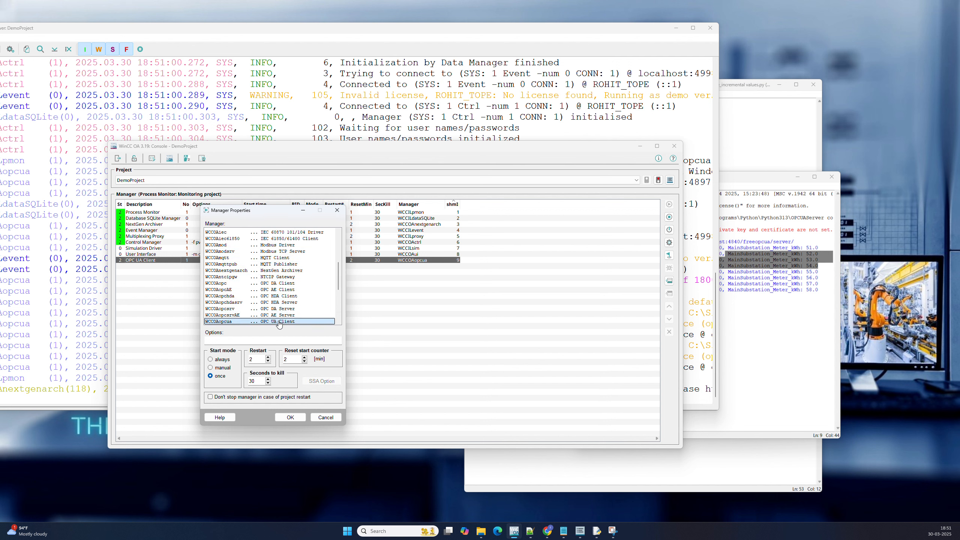
left_click(290, 417)
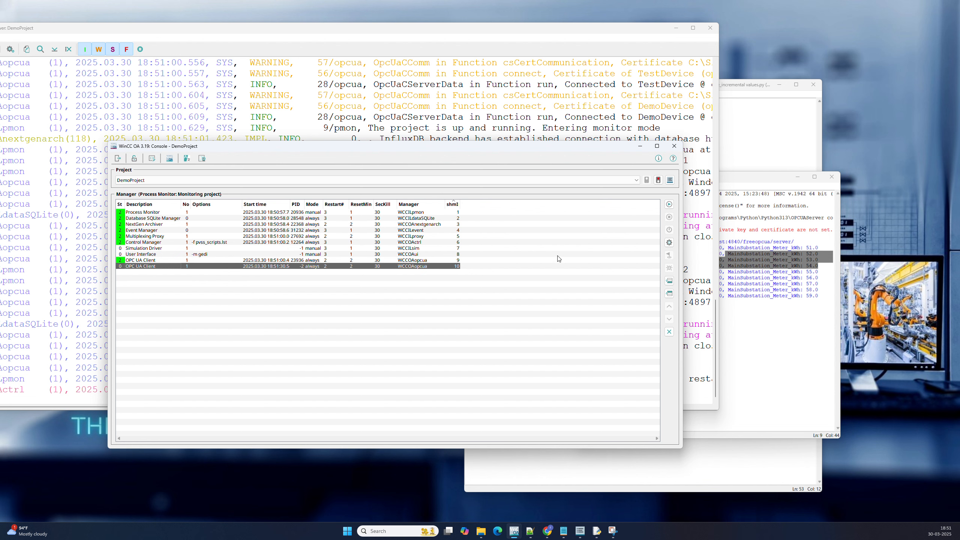
Set the newly added OPC UA Client manager's start mode to manual, and delete that manager from the project
left_click(669, 242)
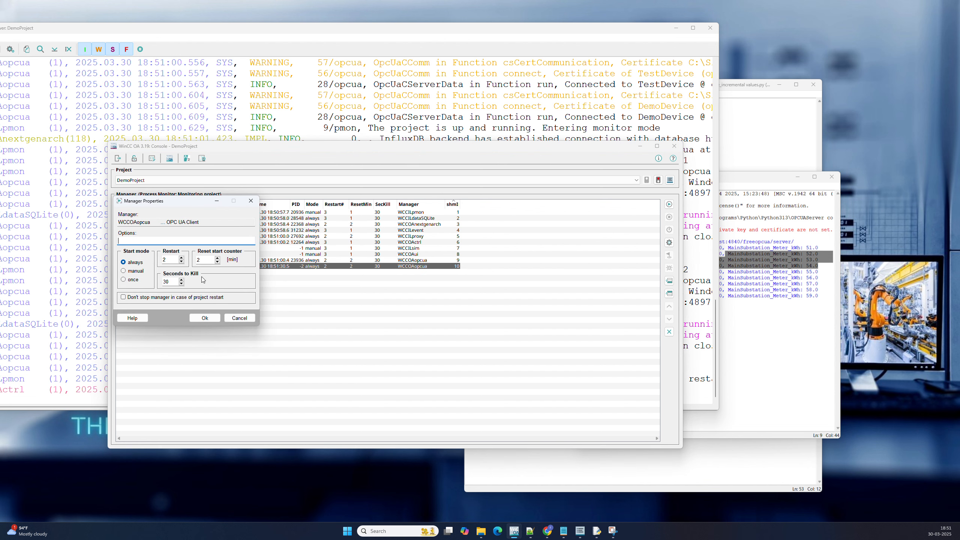
left_click(132, 272)
left_click(194, 316)
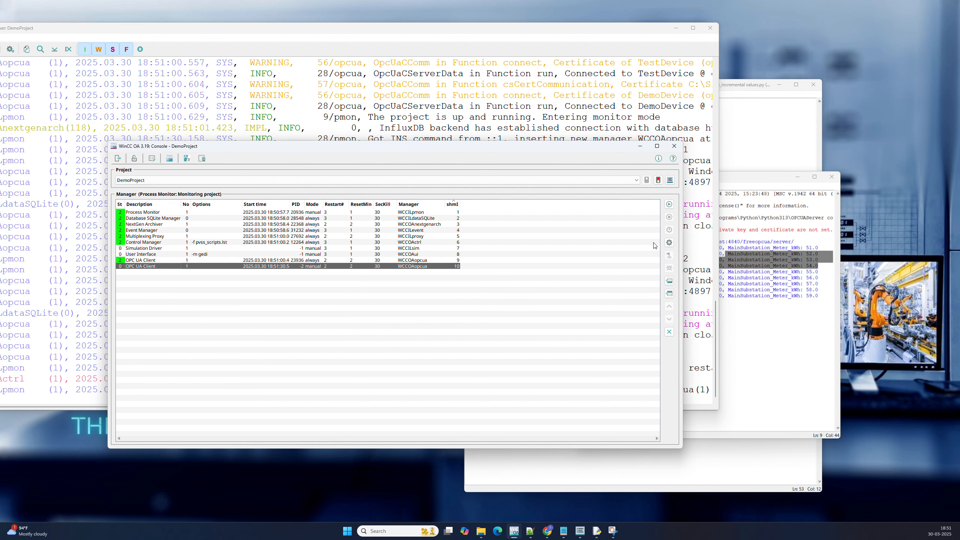
left_click(669, 332)
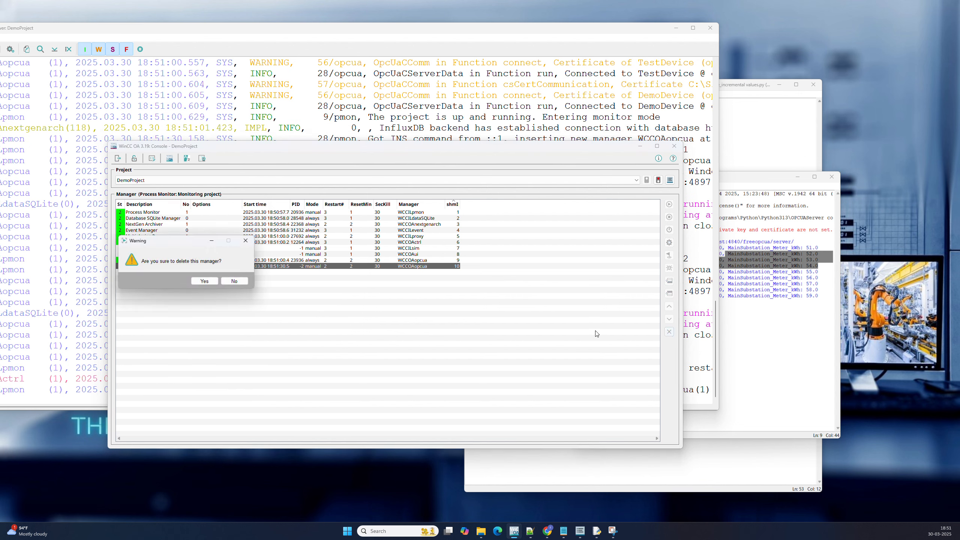
left_click(202, 282)
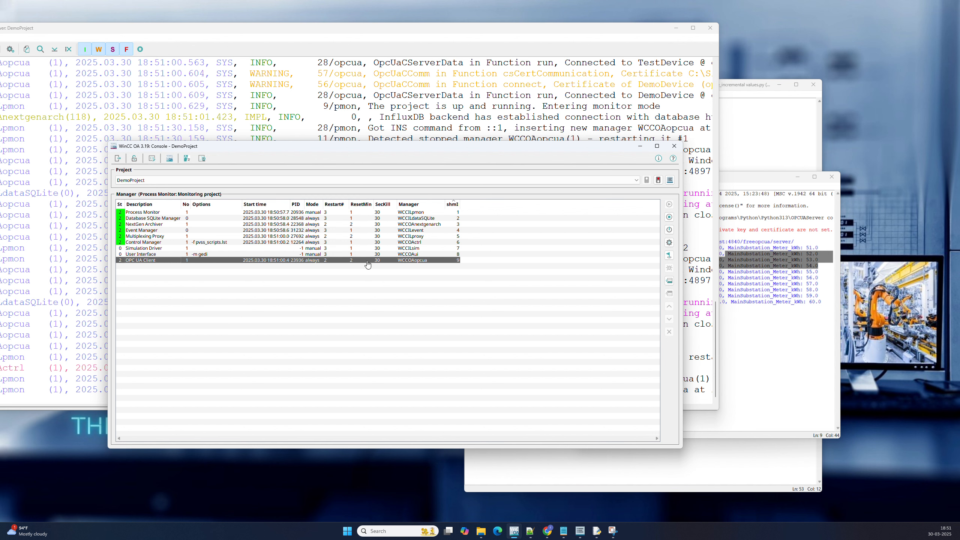
Start DemoProject's User Interface manager with the -m gedi option and confirm the root login to open Gedi
left_click(669, 243)
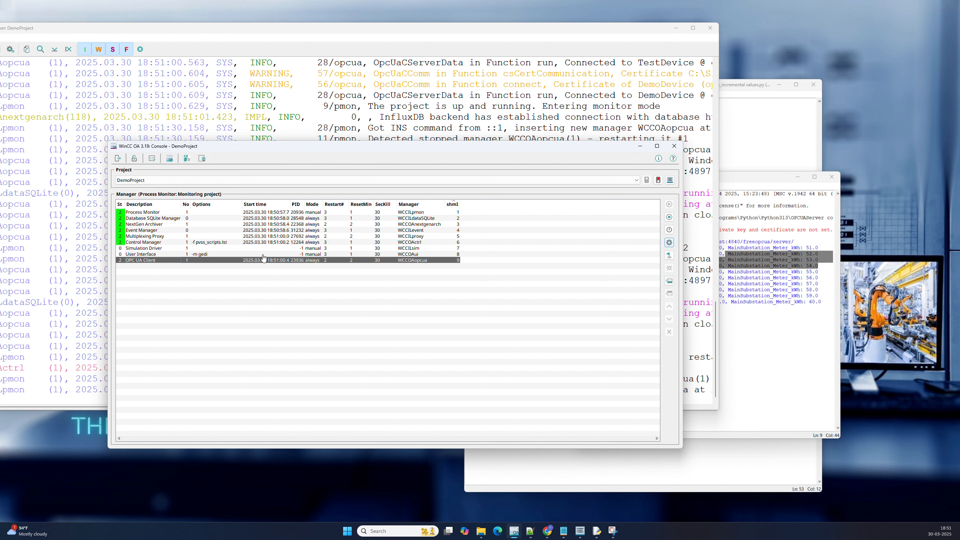
left_click(198, 253)
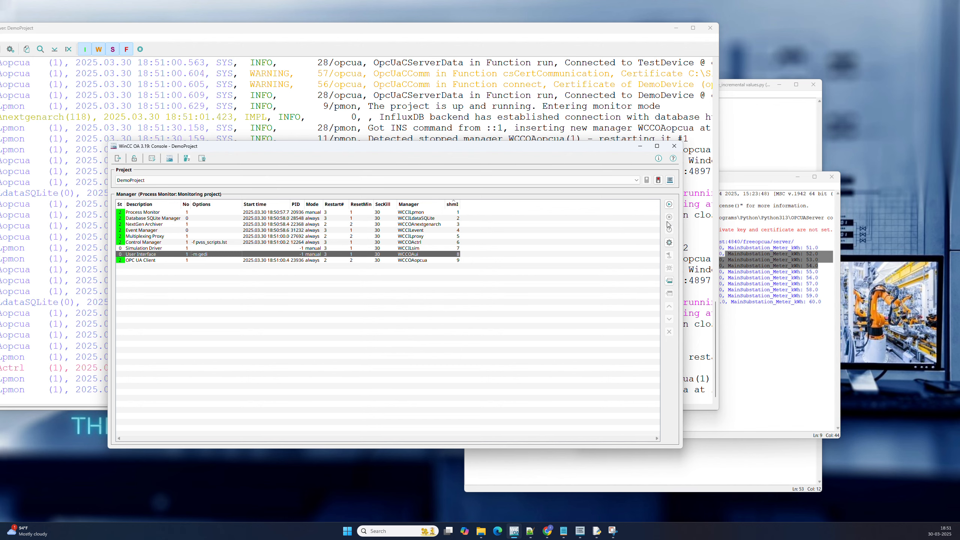
left_click(669, 204)
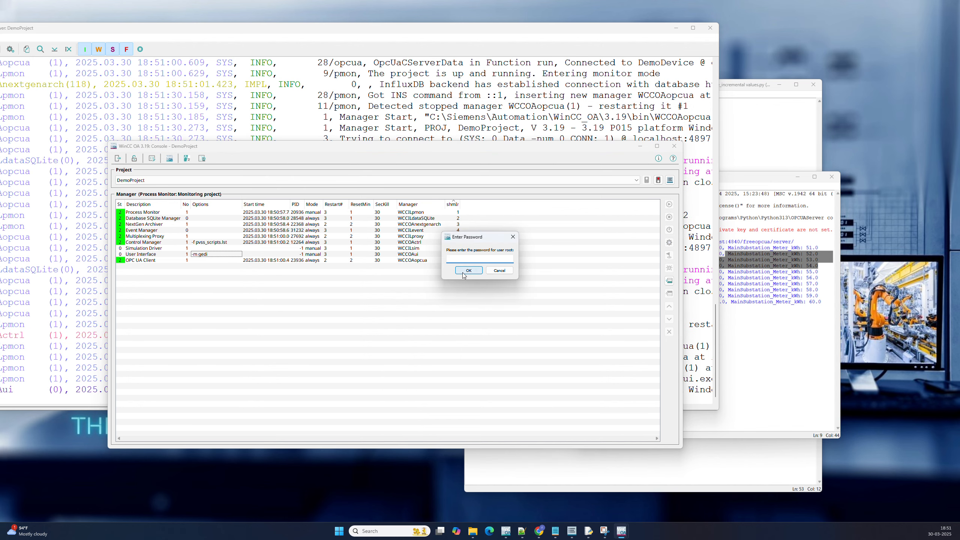
left_click(469, 270)
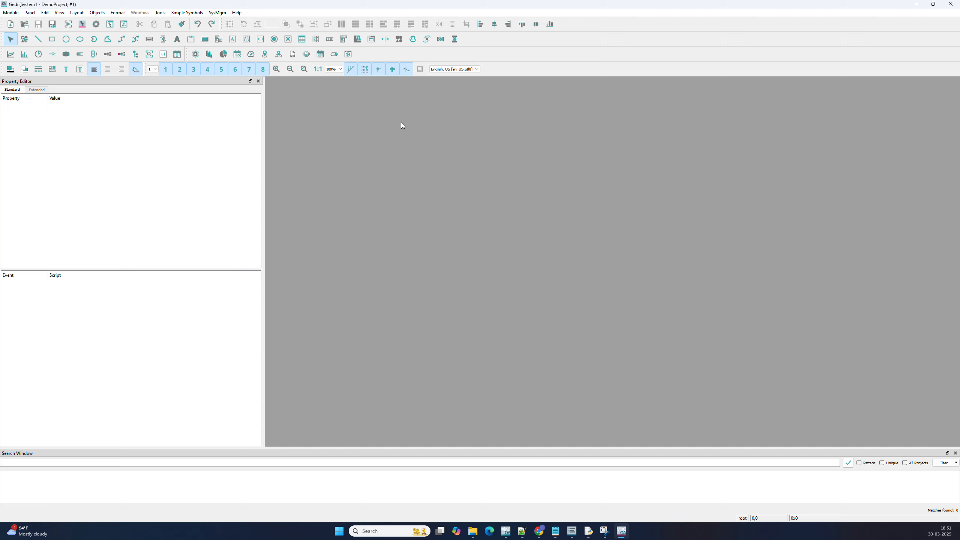
mouse_move(620, 535)
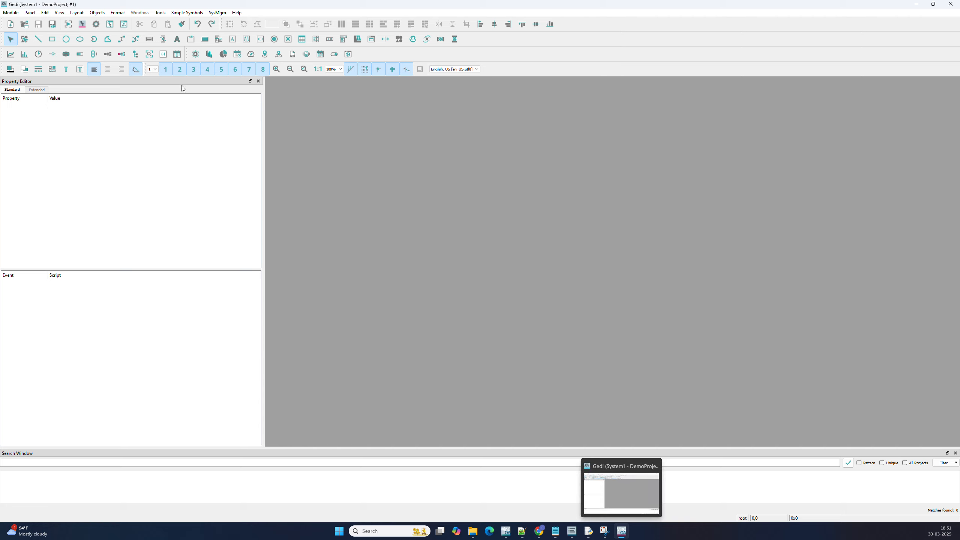
Open the OPC UA Client configuration from System Management's OPC drivers and move its window to the middle of the screen
left_click(96, 24)
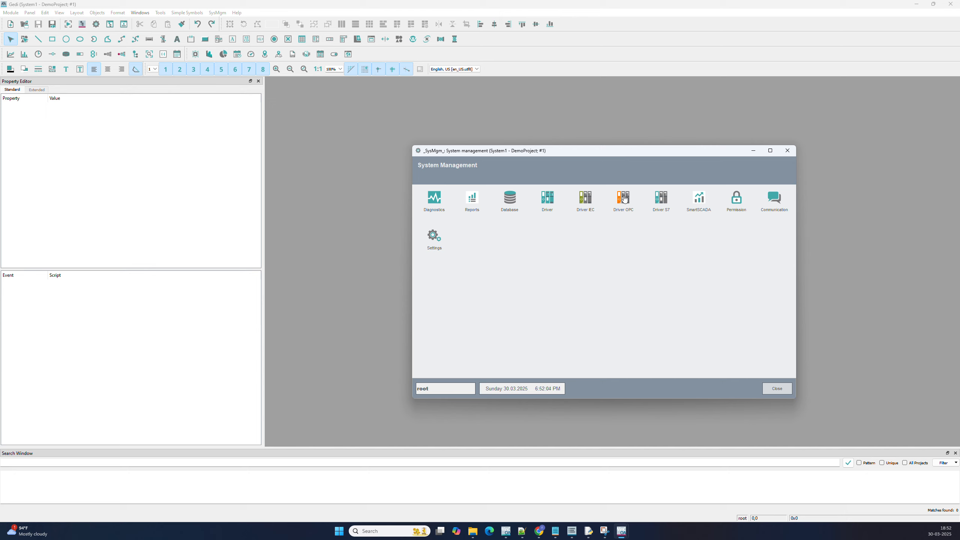
left_click(624, 199)
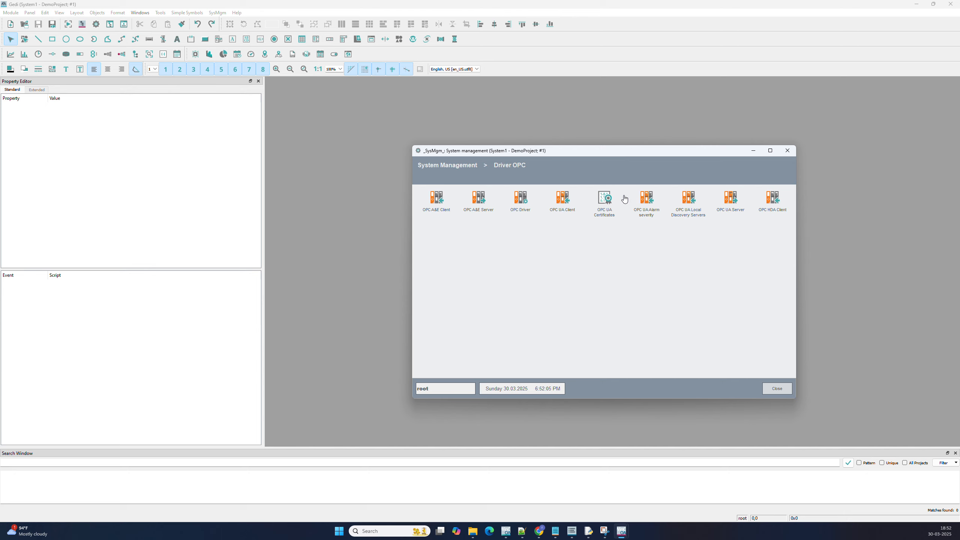
left_click(566, 200)
left_click_drag(228, 117, 462, 110)
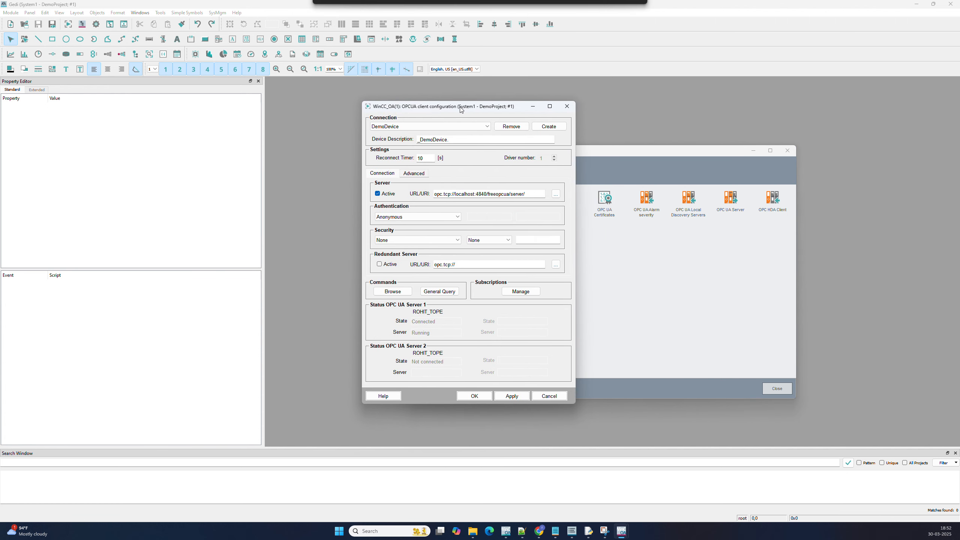
Remove the existing DemoDevice connection and check the list of remaining OPC UA connections
left_click(521, 131)
left_click(487, 280)
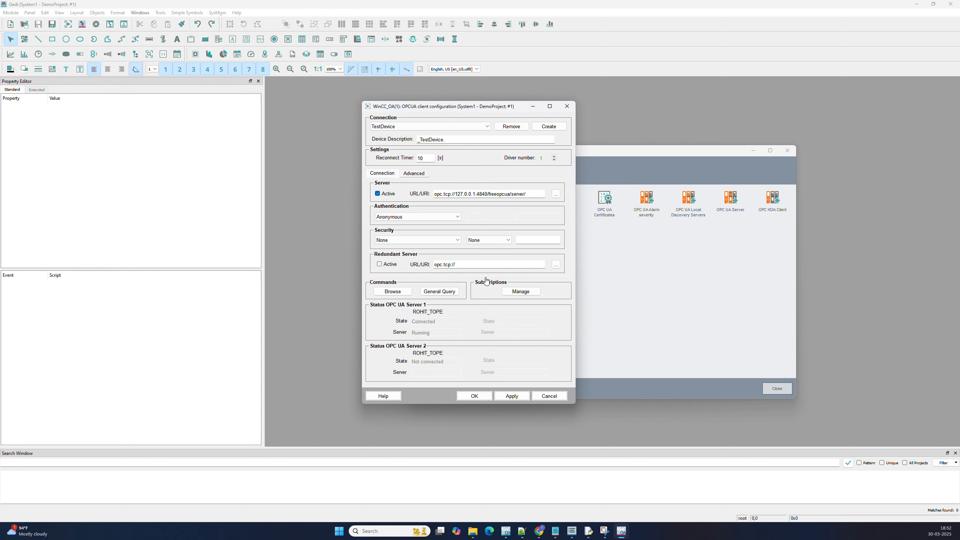
left_click(431, 127)
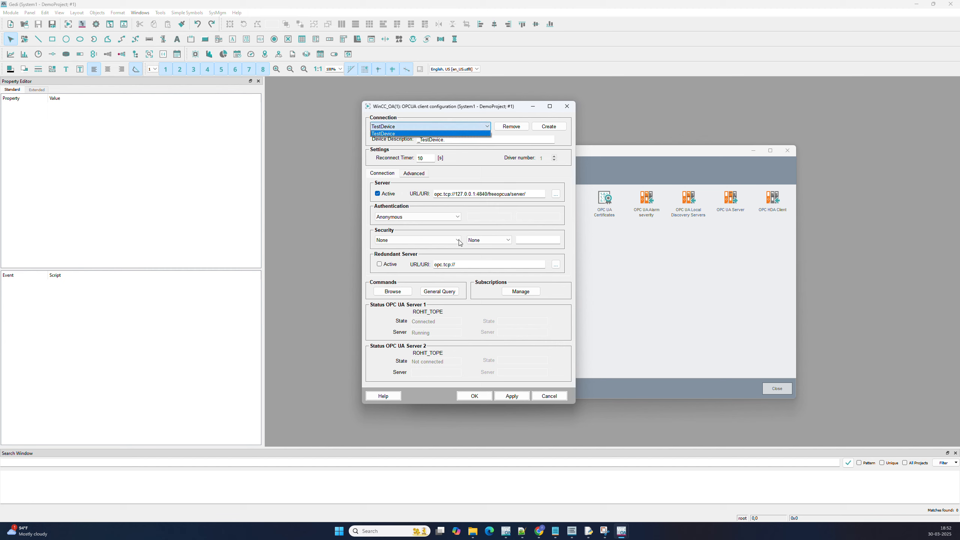
left_click(397, 145)
left_click(393, 126)
left_click(407, 151)
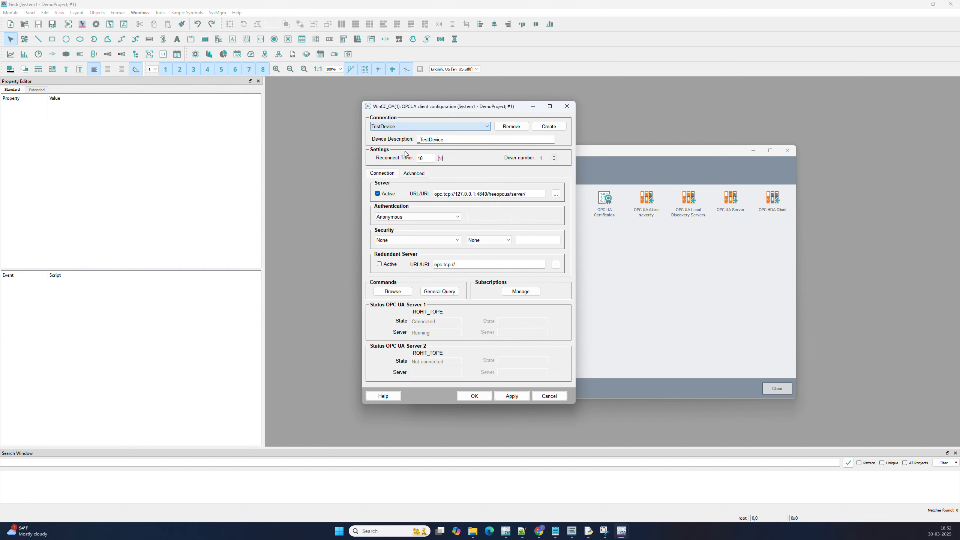
Create a new OPC UA connection with the datapoint name DemoDevice
left_click(545, 127)
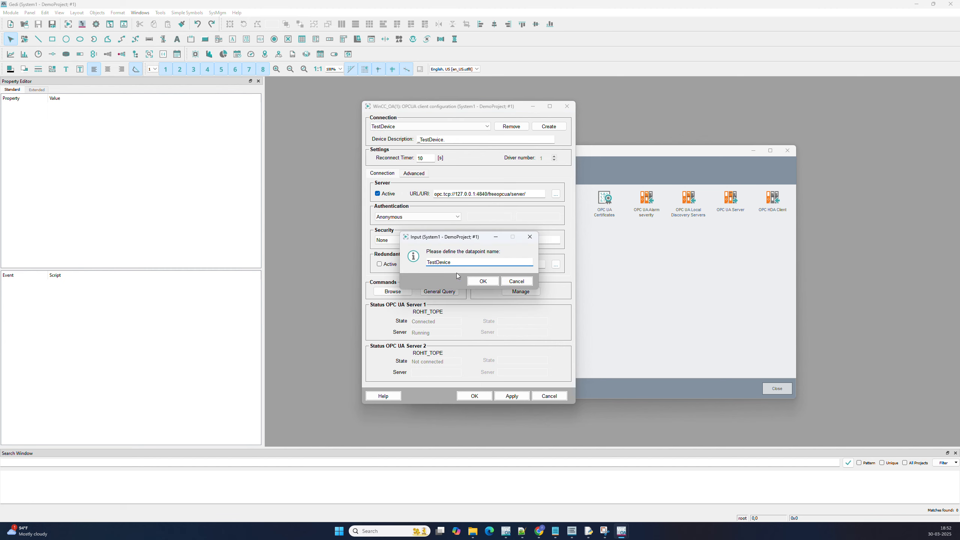
left_click_drag(460, 263, 380, 249)
type("Demo")
left_click(483, 282)
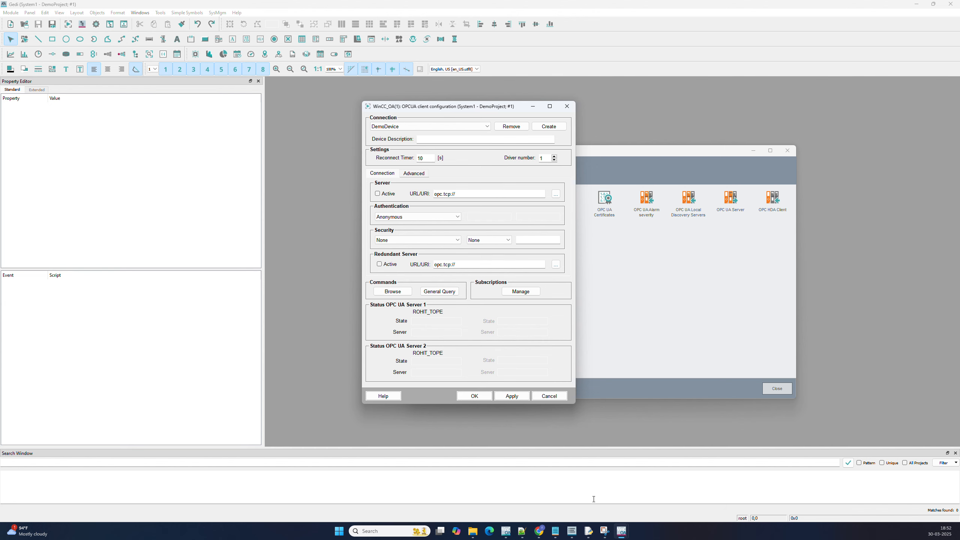
Copy the endpoint opc.tcp://localhost:4840/freeopcua/server/ from the Python server script into DemoDevice's primary server URL
left_click(588, 531)
left_click(618, 483)
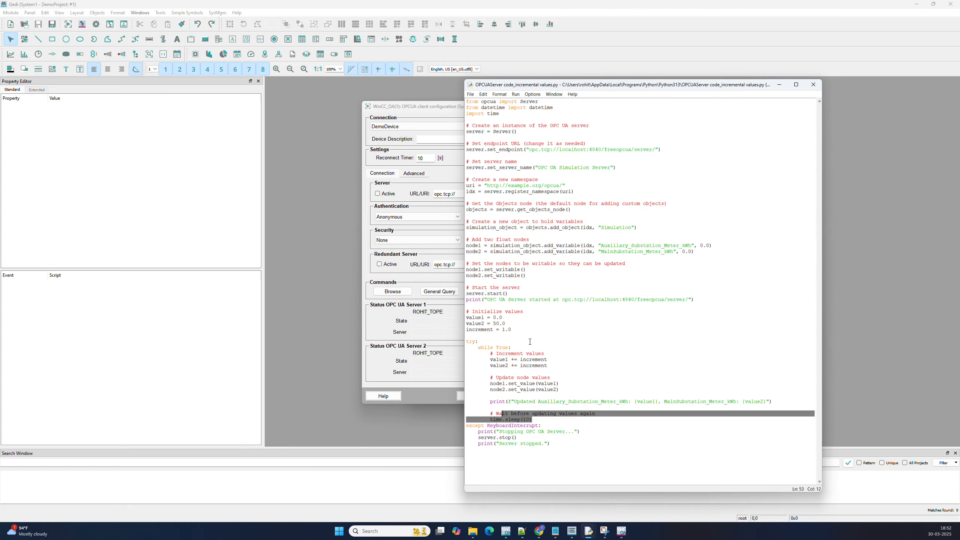
left_click_drag(534, 85, 657, 96)
left_click_drag(652, 161, 779, 160)
key("ctrl+c")
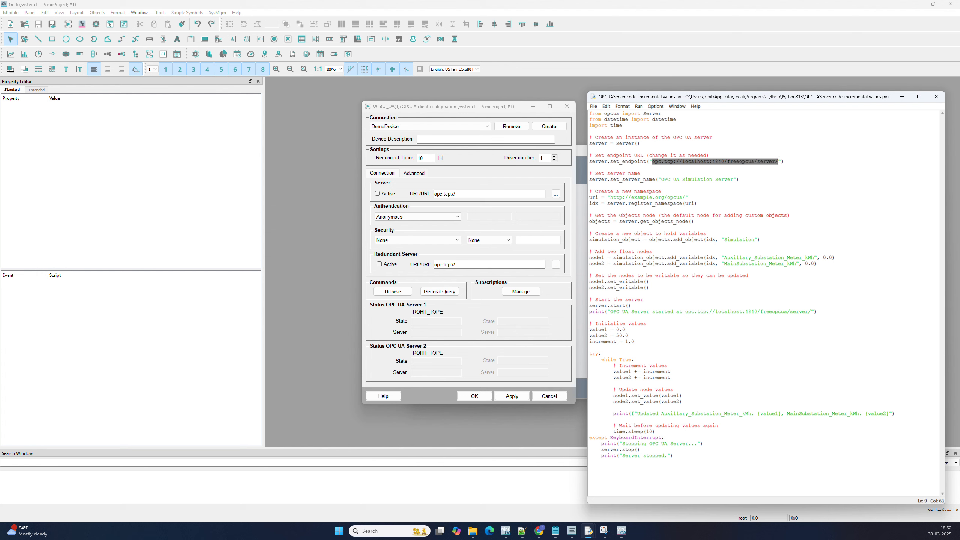
left_click_drag(470, 196, 426, 196)
key("ctrl+v")
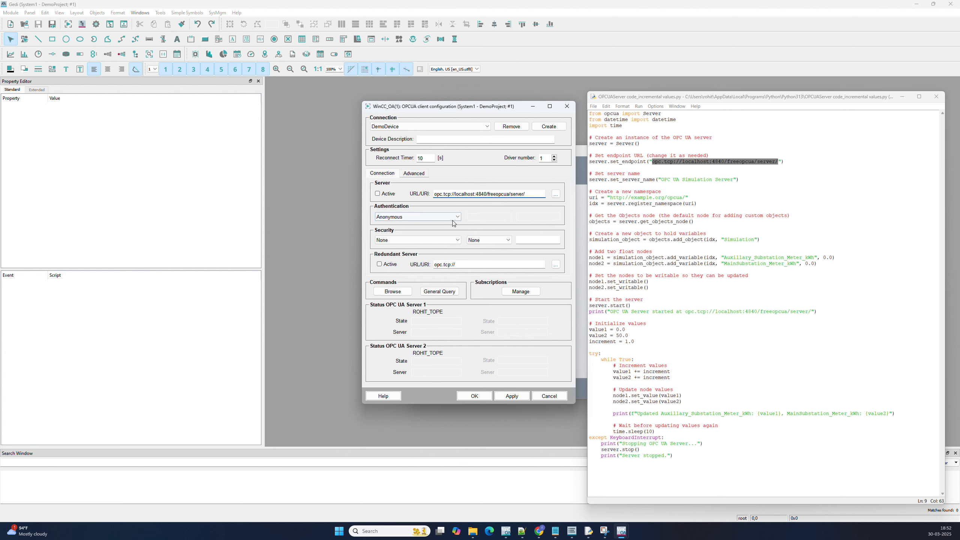
left_click_drag(526, 194, 435, 199)
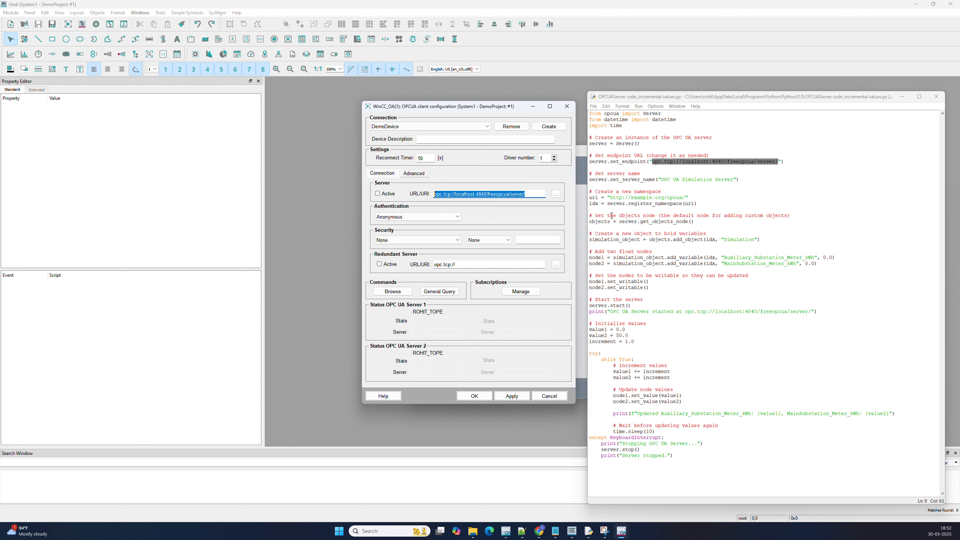
left_click(675, 270)
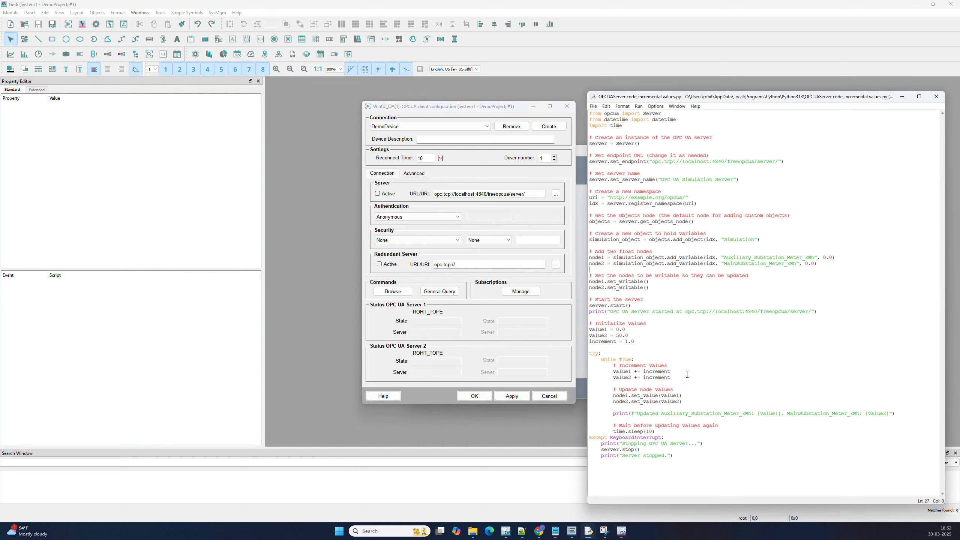
left_click_drag(684, 461, 588, 113)
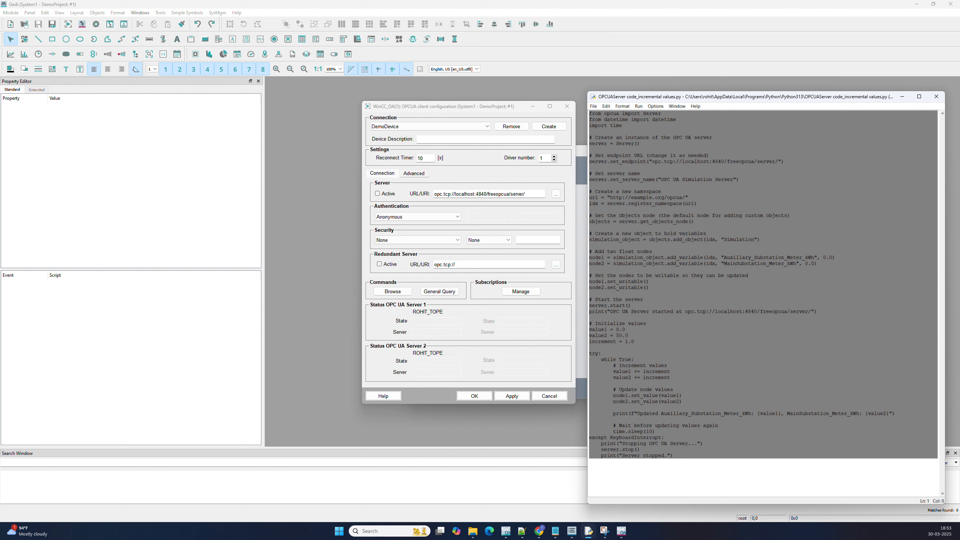
Set DemoDevice's primary server to active and apply the configuration to create the connection datapoint
left_click(385, 195)
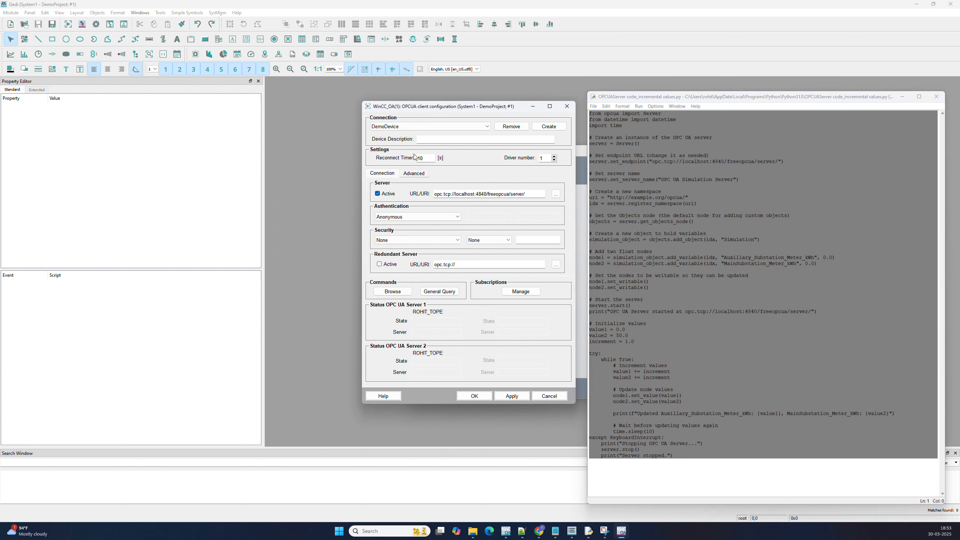
left_click_drag(414, 110, 304, 118)
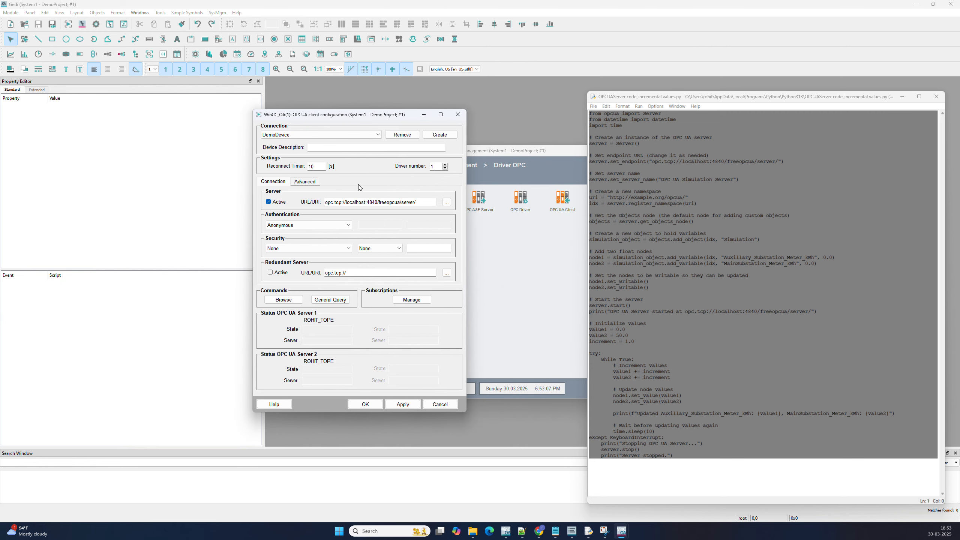
left_click(446, 202)
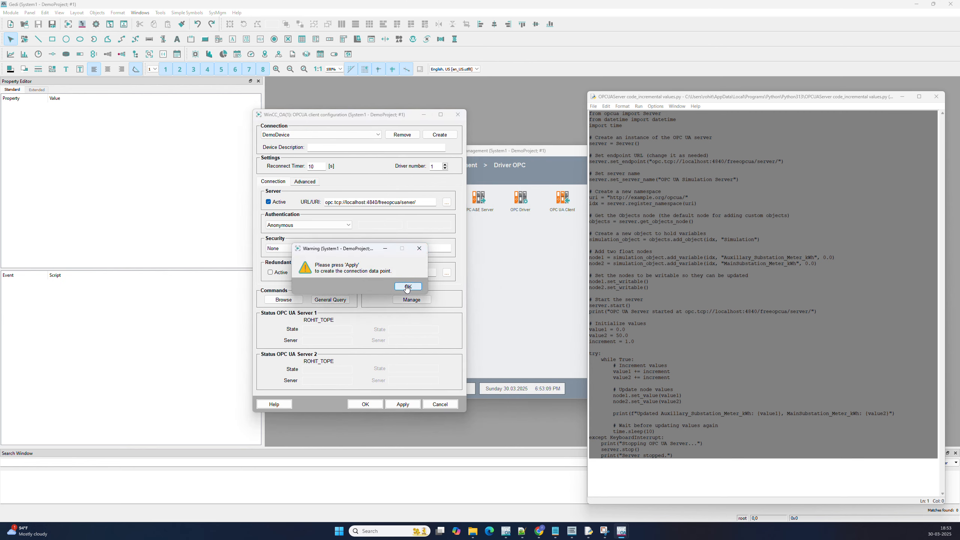
left_click(407, 287)
left_click(396, 405)
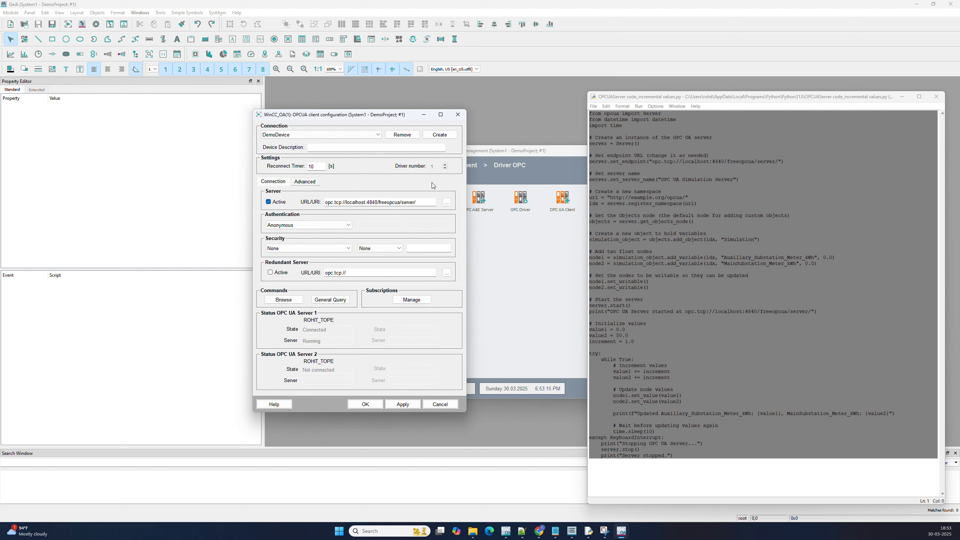
Discover the endpoints of the OPC UA Simulation Server and assign opc.tcp://127.0.0.1:4840/freeopcua/server/ with None-None to DemoDevice's primary server
left_click(447, 203)
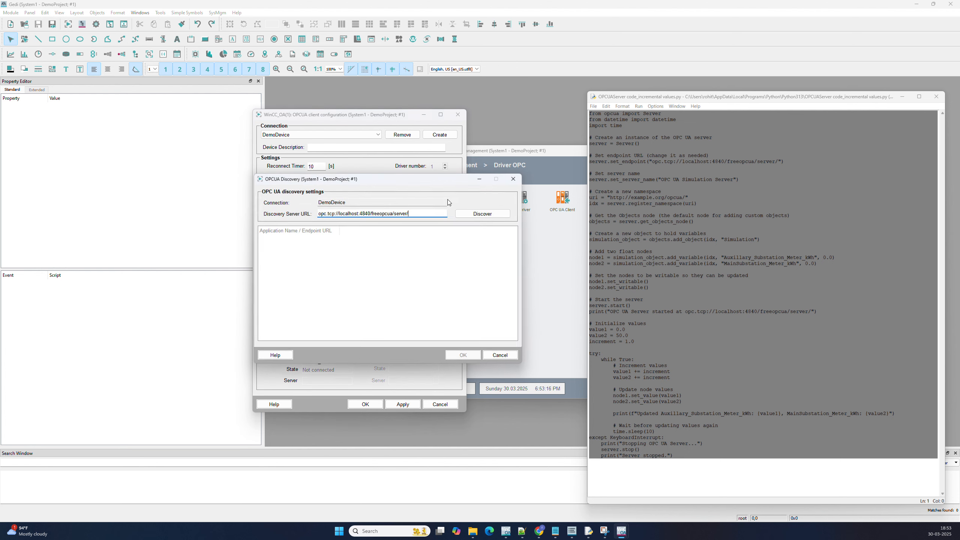
left_click(469, 214)
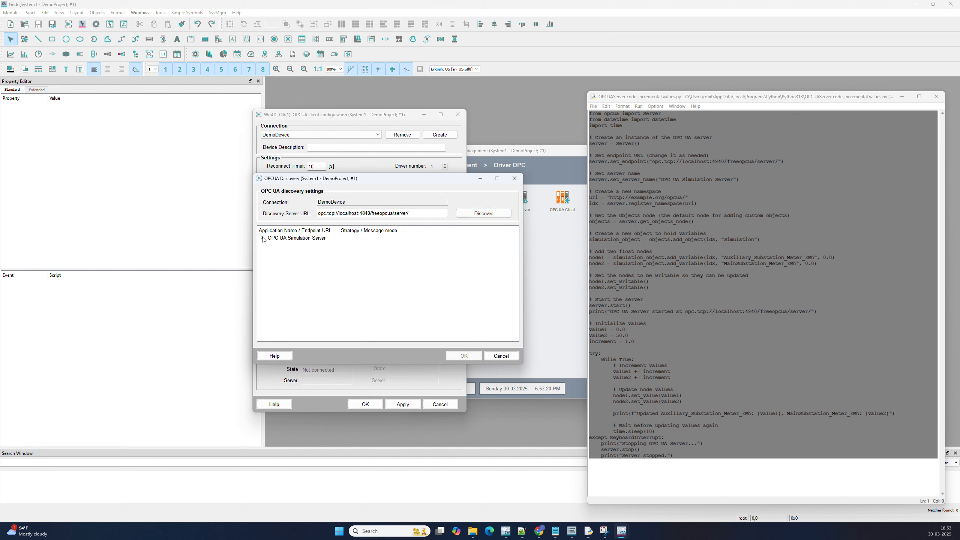
left_click(262, 238)
left_click(322, 244)
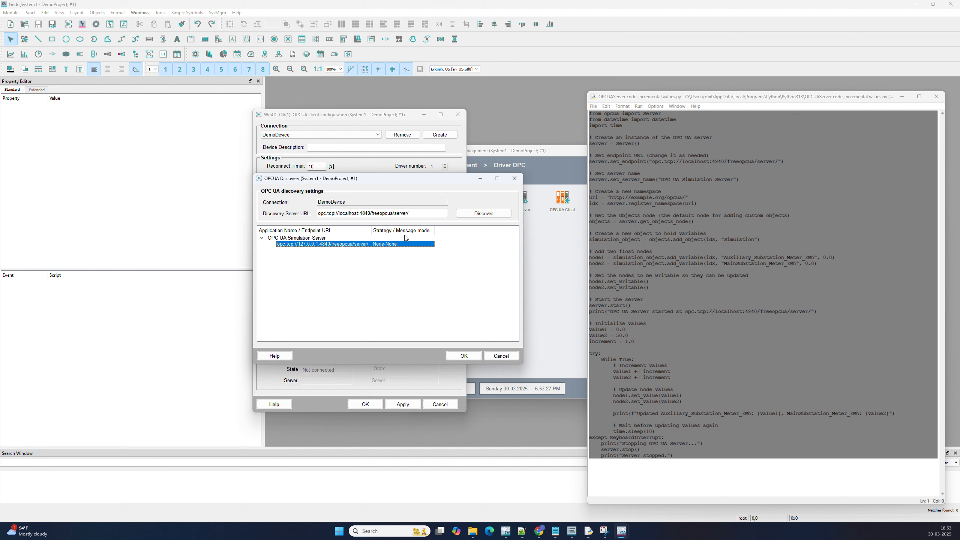
left_click(419, 214)
left_click_drag(419, 214, 310, 218)
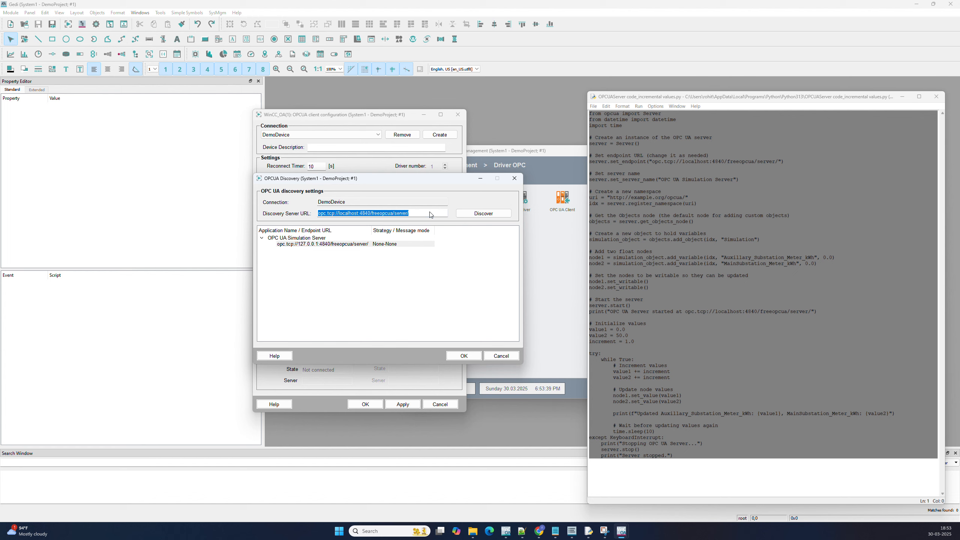
left_click(458, 361)
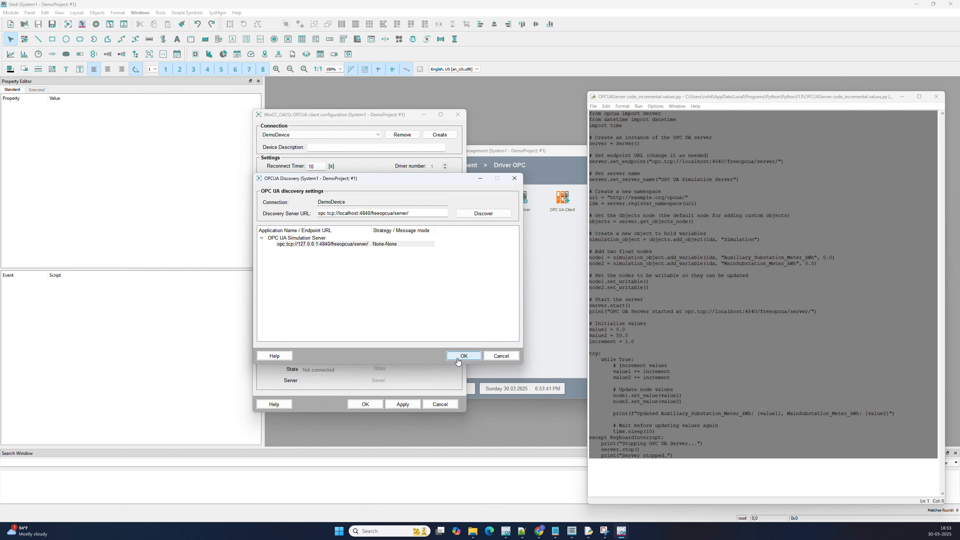
Browse DemoDevice's Simulation items and compare the auxiliary and main substation meter nodes with the variables in the Python script
left_click(694, 285)
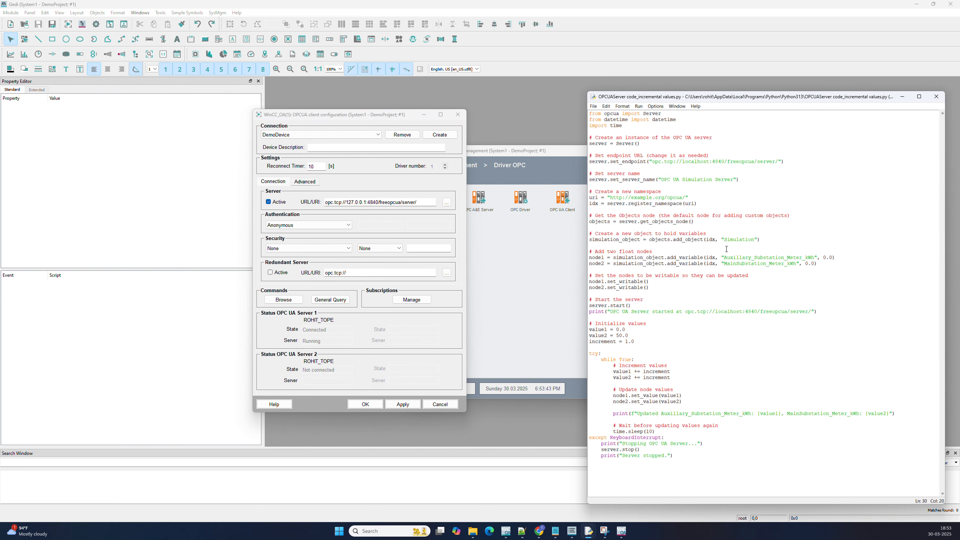
left_click_drag(721, 257, 829, 256)
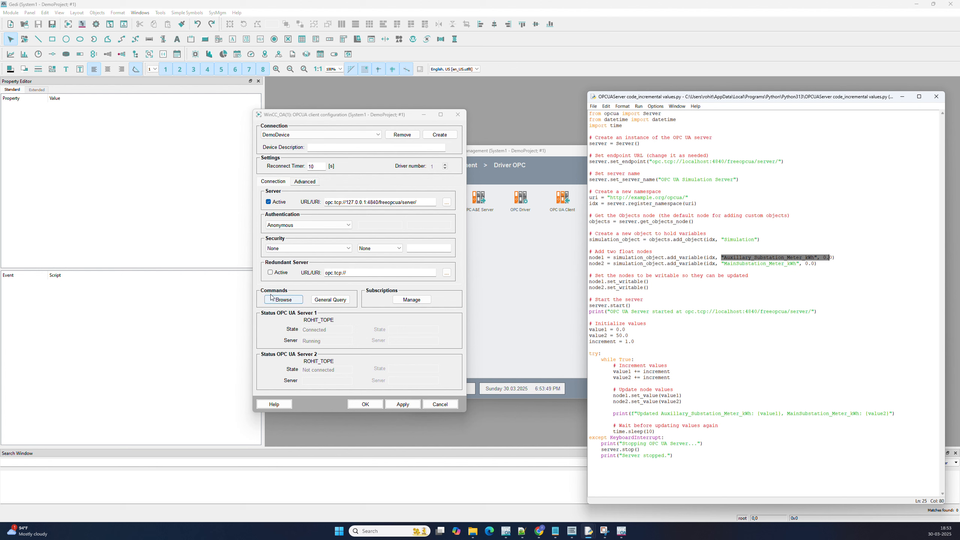
left_click(282, 299)
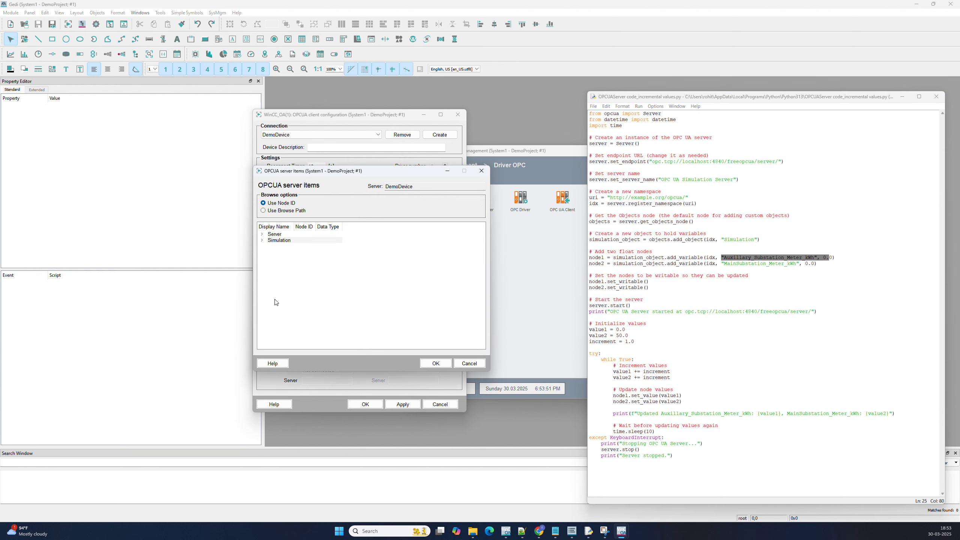
left_click(262, 241)
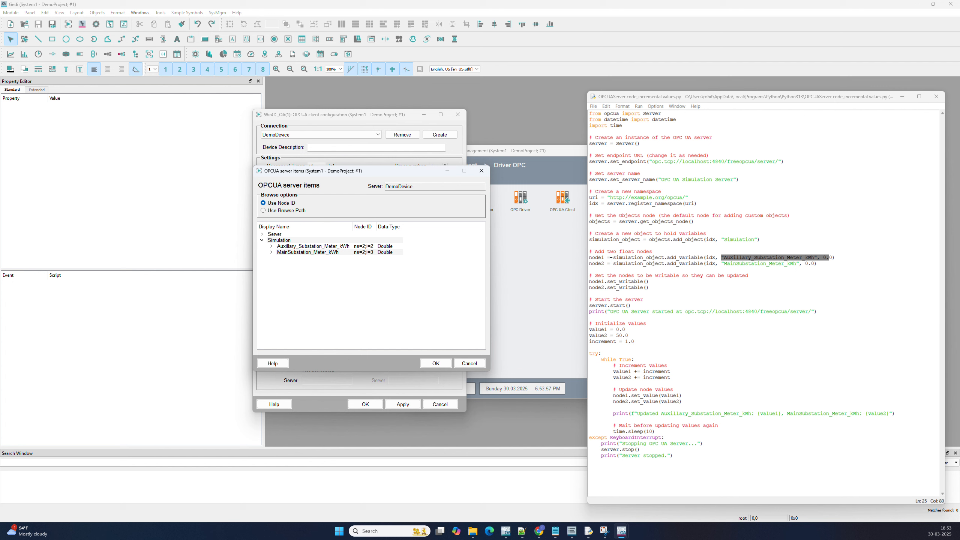
left_click(750, 262)
double_click(731, 258)
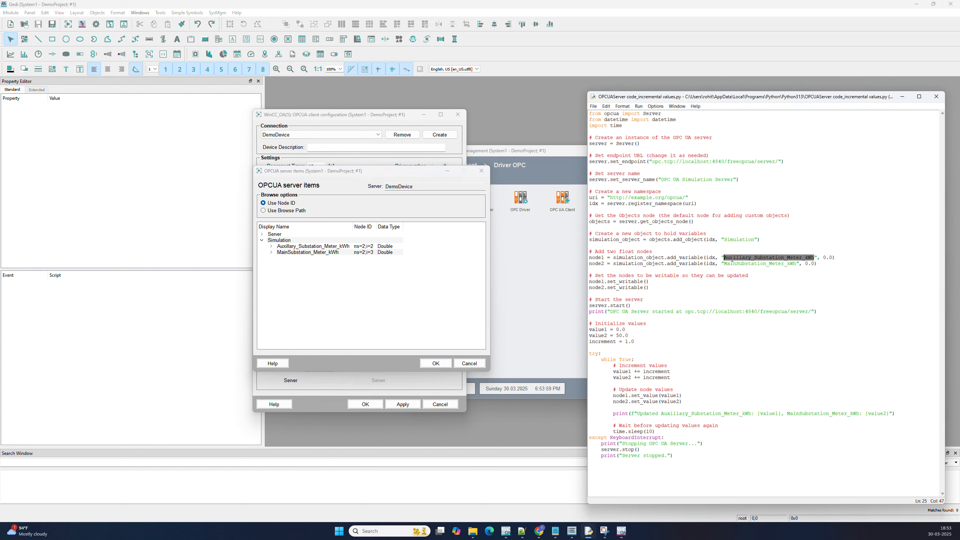
left_click(336, 248)
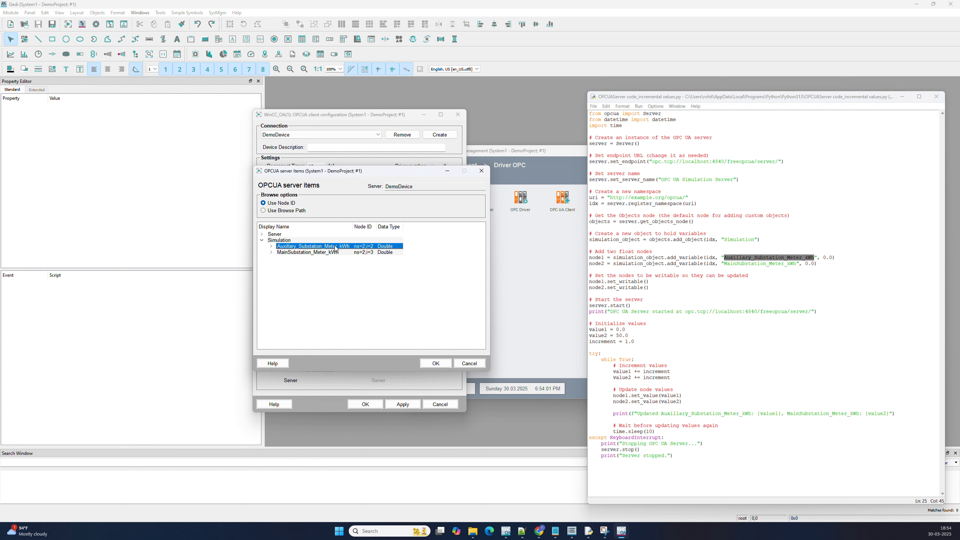
left_click(749, 267)
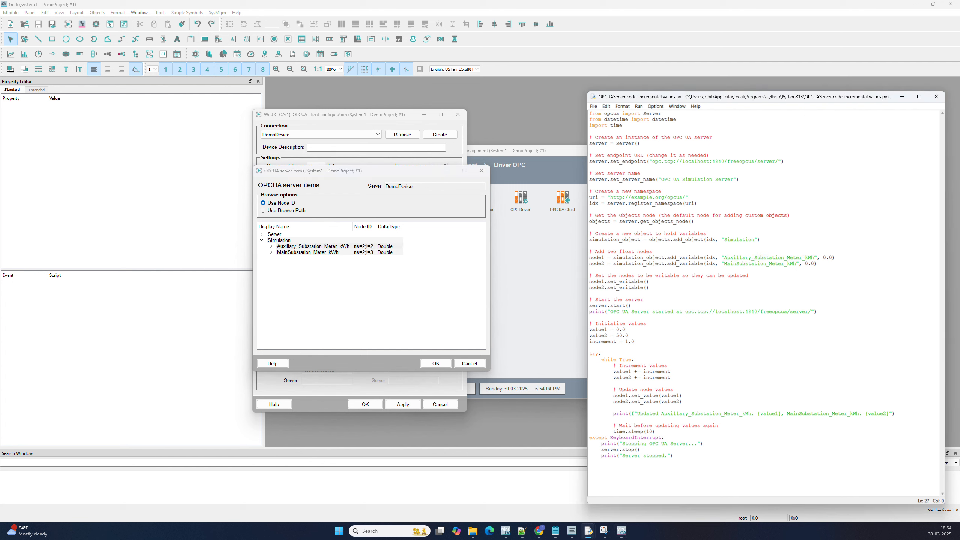
double_click(745, 264)
left_click(306, 252)
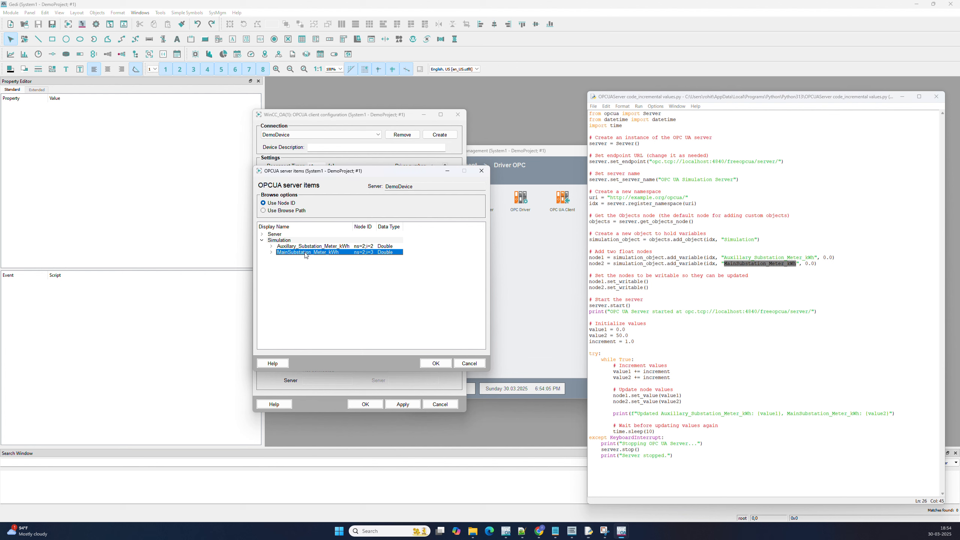
left_click(434, 366)
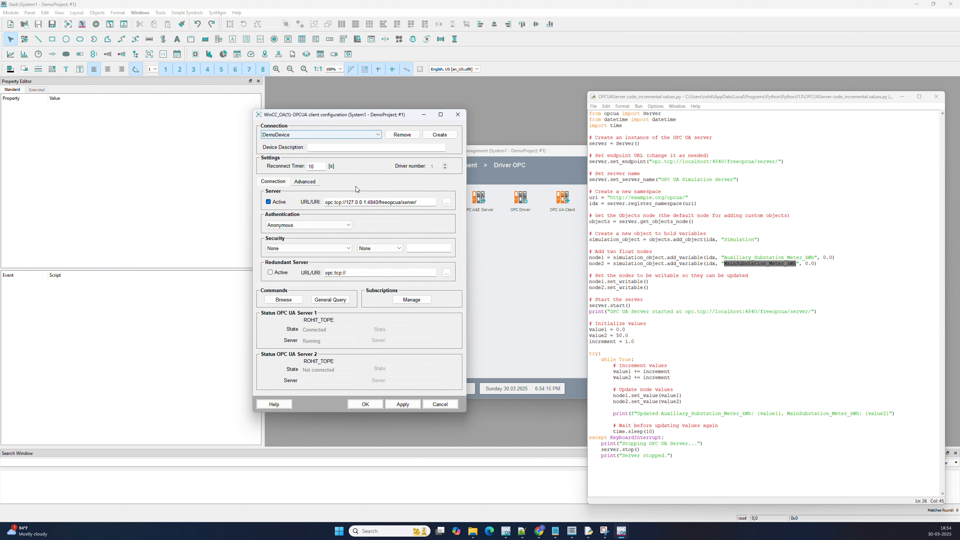
Apply the DemoDevice connection settings and close the OPC UA client configuration
left_click(402, 404)
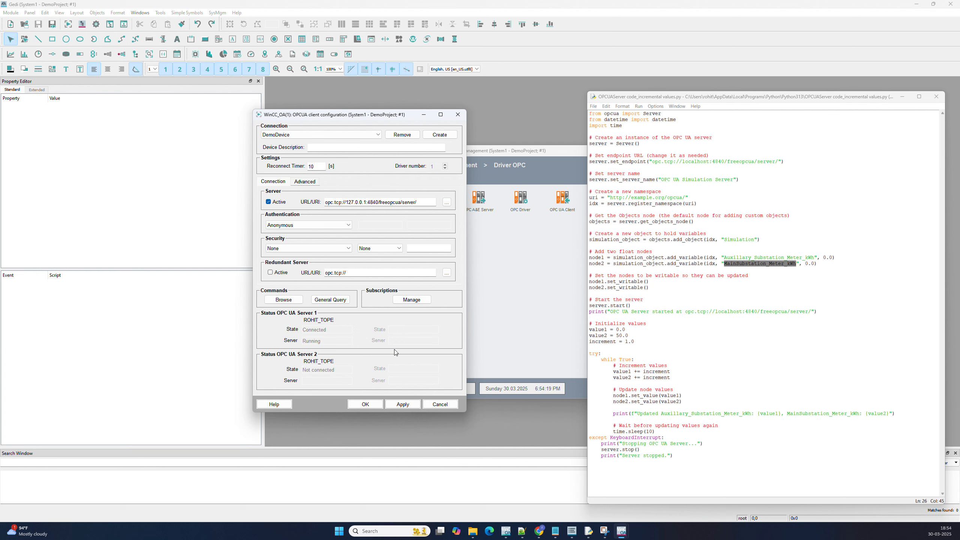
left_click(366, 404)
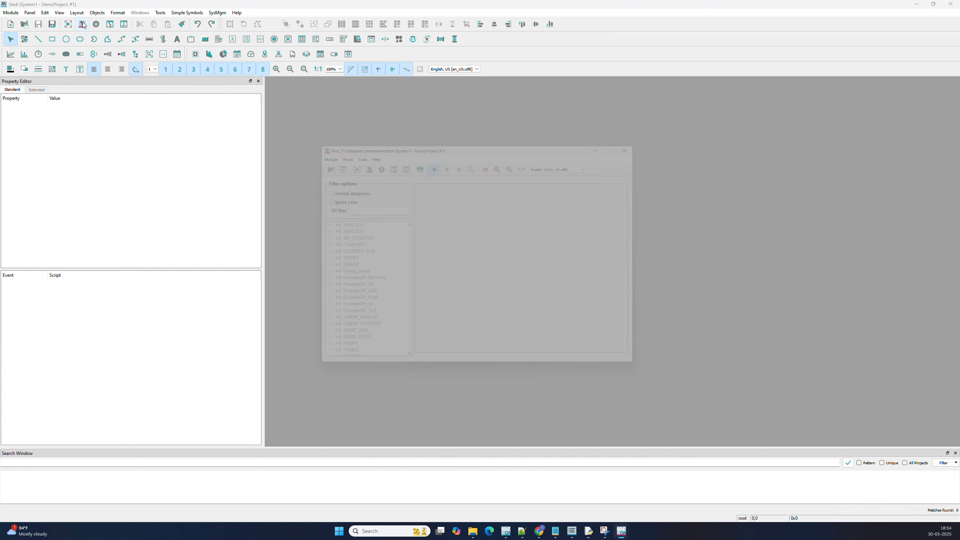
In datapoint parameterization, delete the existing _address config from the kWh element of Energy_Meter's Auxillary_Substation_Meter
left_click(86, 22)
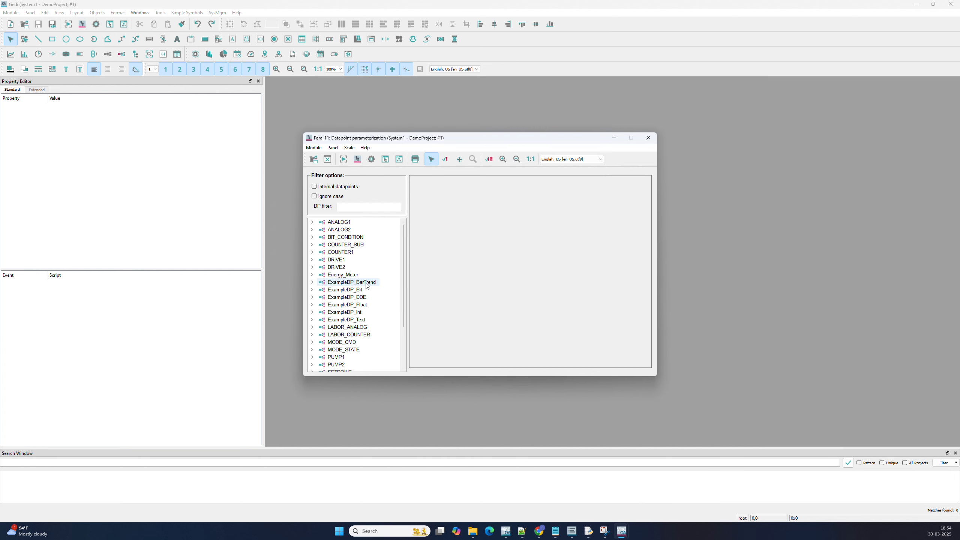
left_click(313, 275)
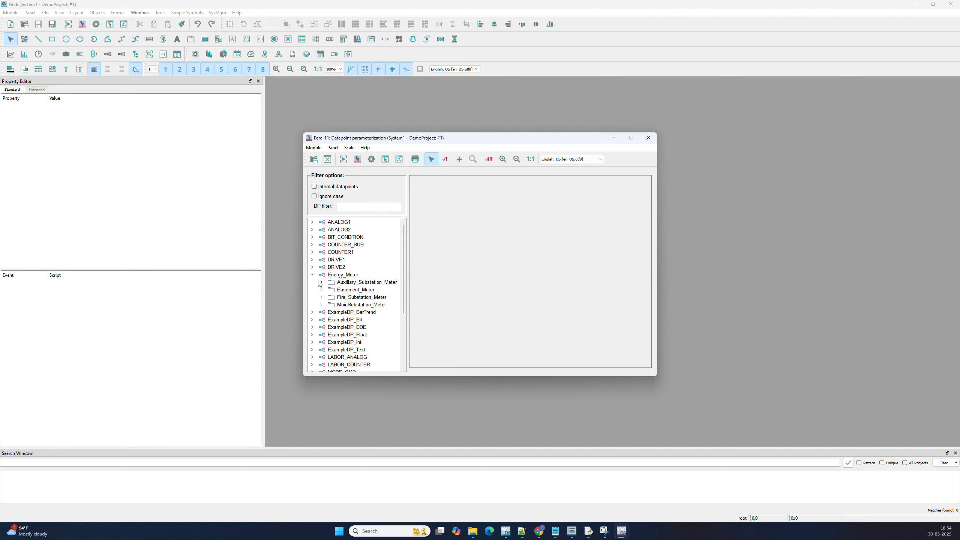
left_click(321, 282)
left_click(329, 299)
left_click(330, 305)
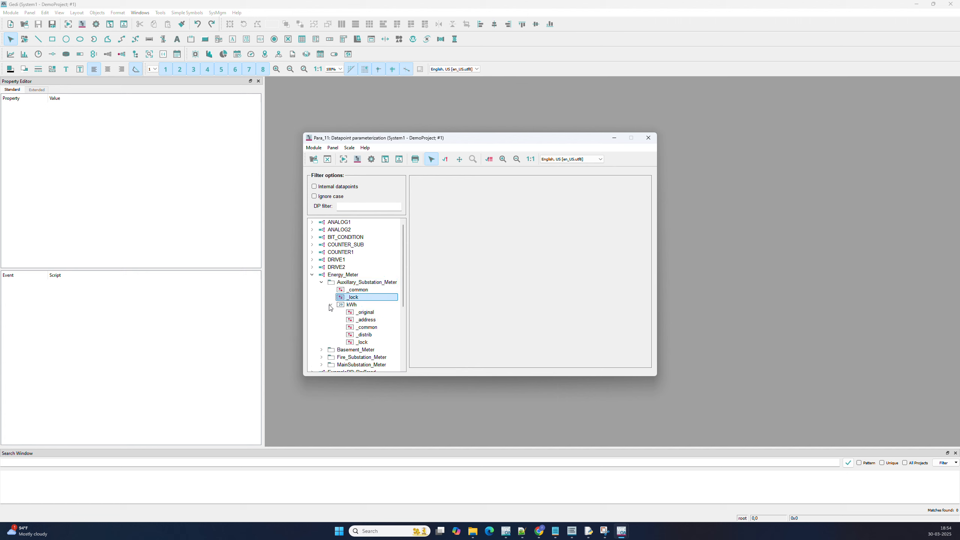
right_click(371, 322)
left_click(393, 326)
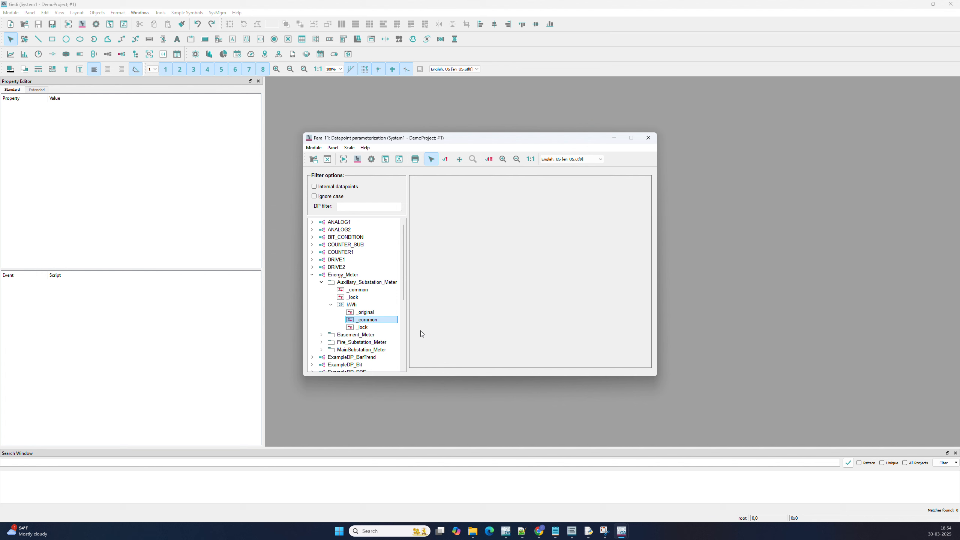
Insert a new periphery address config on Auxillary_Substation_Meter's kWh element and open it
left_click(356, 307)
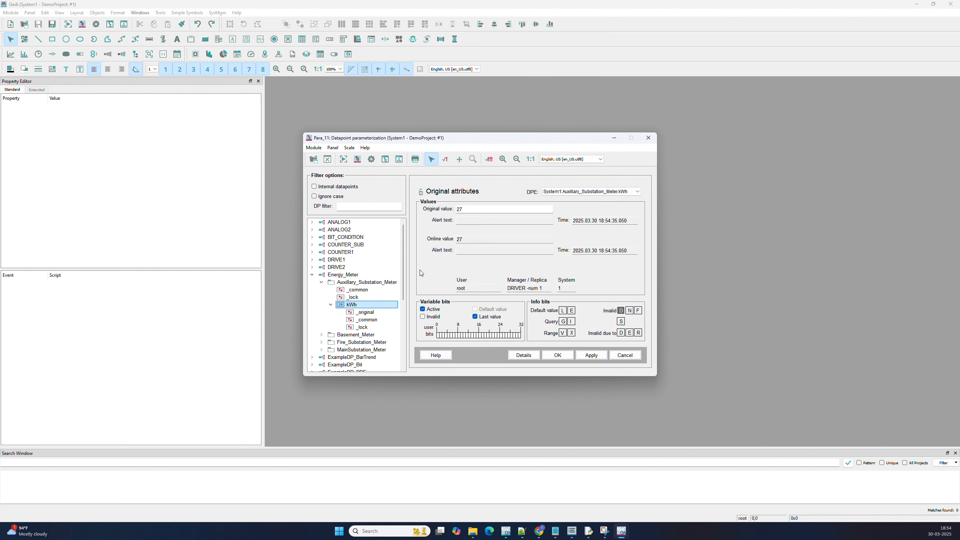
right_click(352, 305)
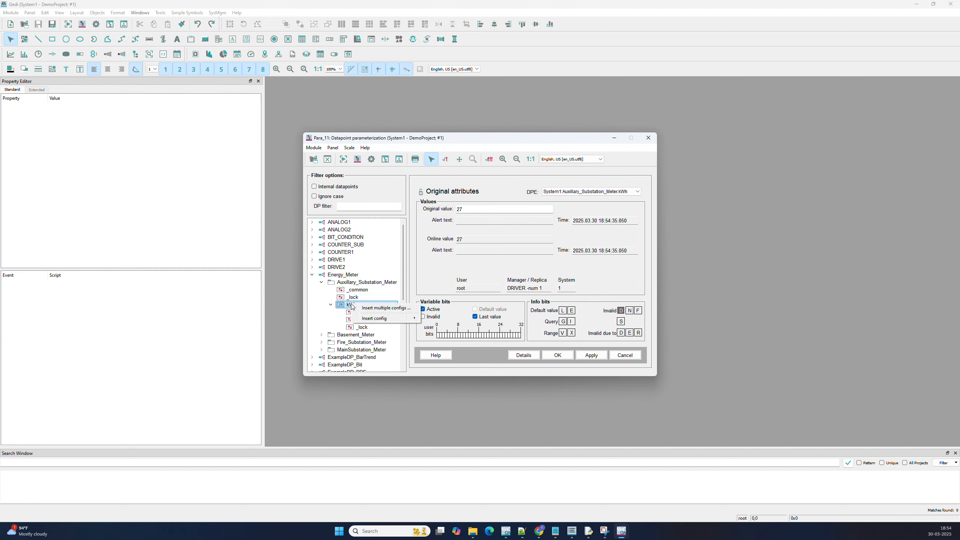
mouse_move(369, 320)
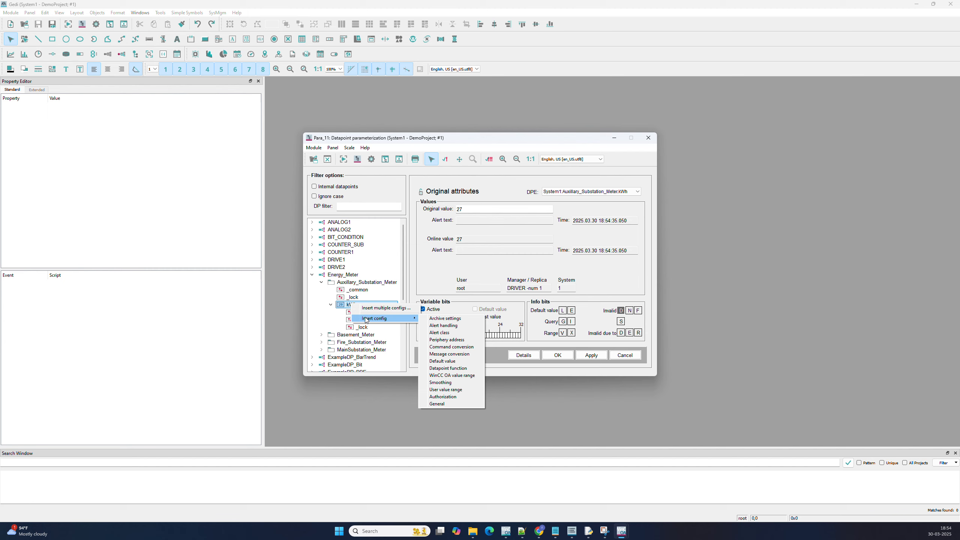
left_click(446, 340)
left_click(364, 320)
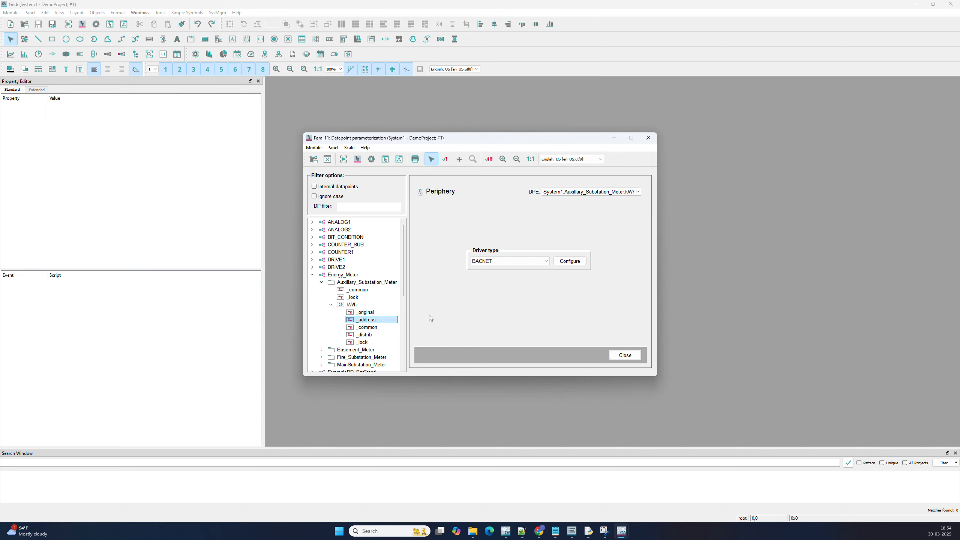
Choose OPCUA CLIENT as the driver type for the kWh address and open its configuration
left_click(530, 263)
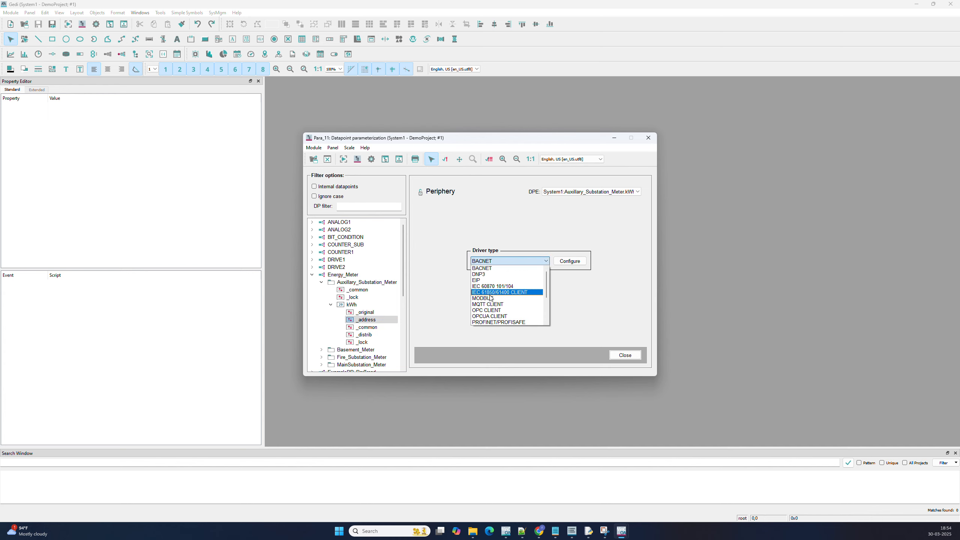
left_click(502, 317)
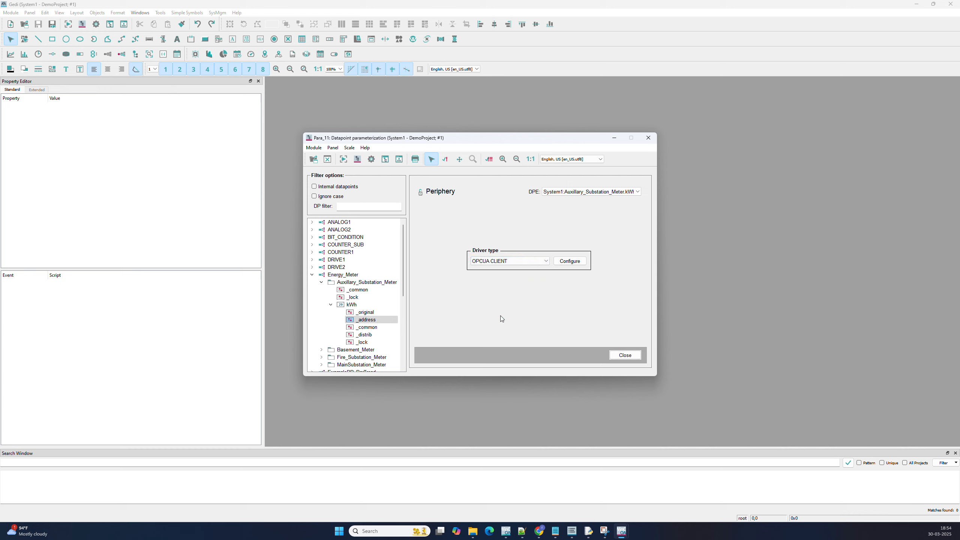
left_click(563, 262)
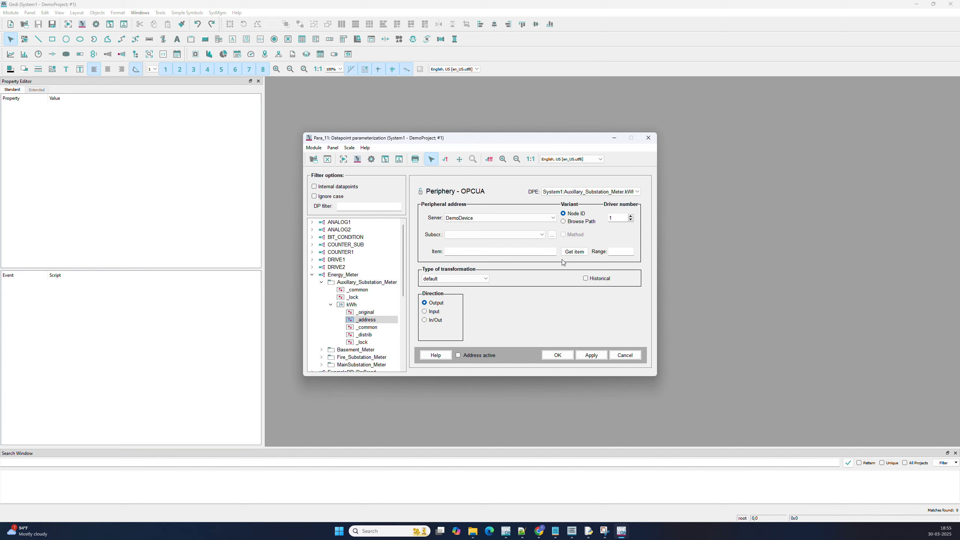
Set the peripheral address server to TestDevice and pick Auxillary_Substation_Meter_kWh (ns=2;i=2) from the Simulation object as the item
left_click(467, 219)
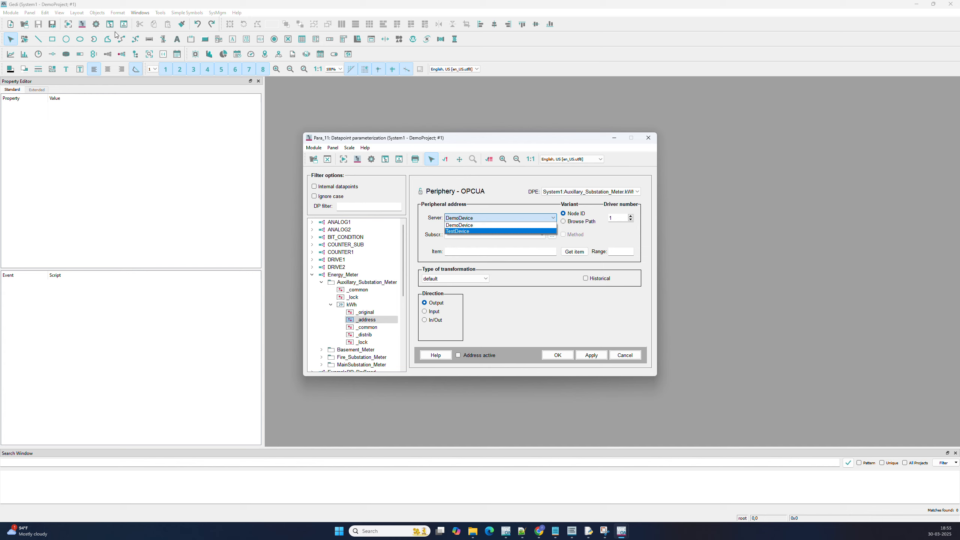
left_click(478, 231)
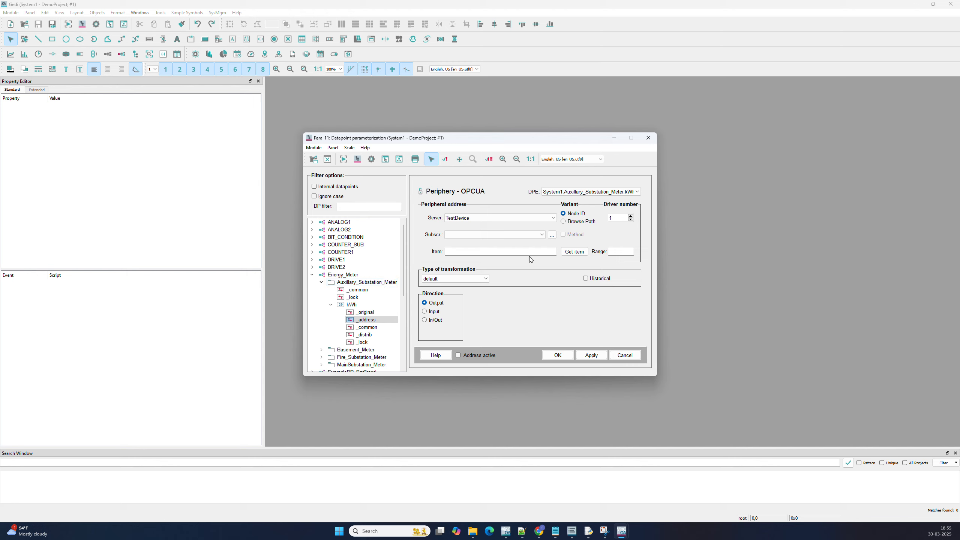
left_click(572, 252)
left_click(424, 259)
left_click(465, 265)
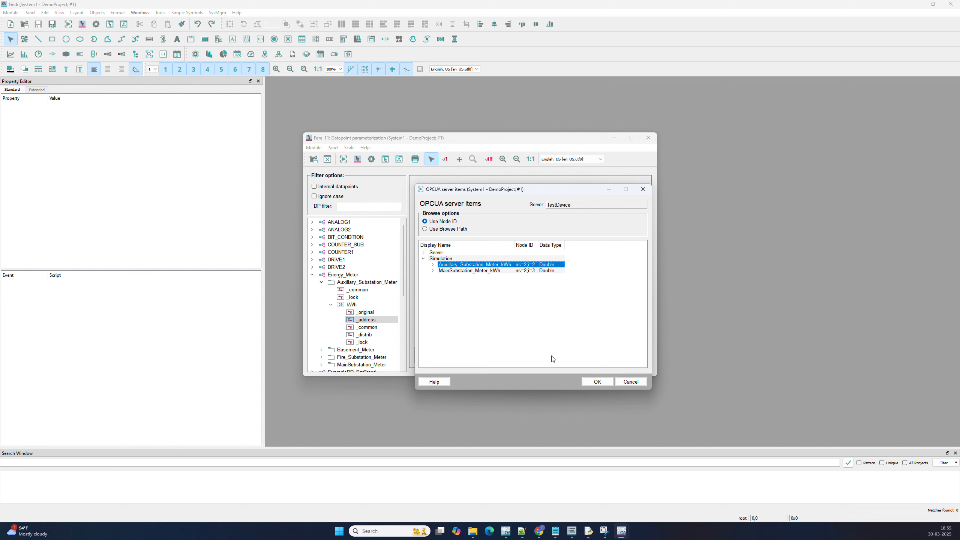
left_click(586, 383)
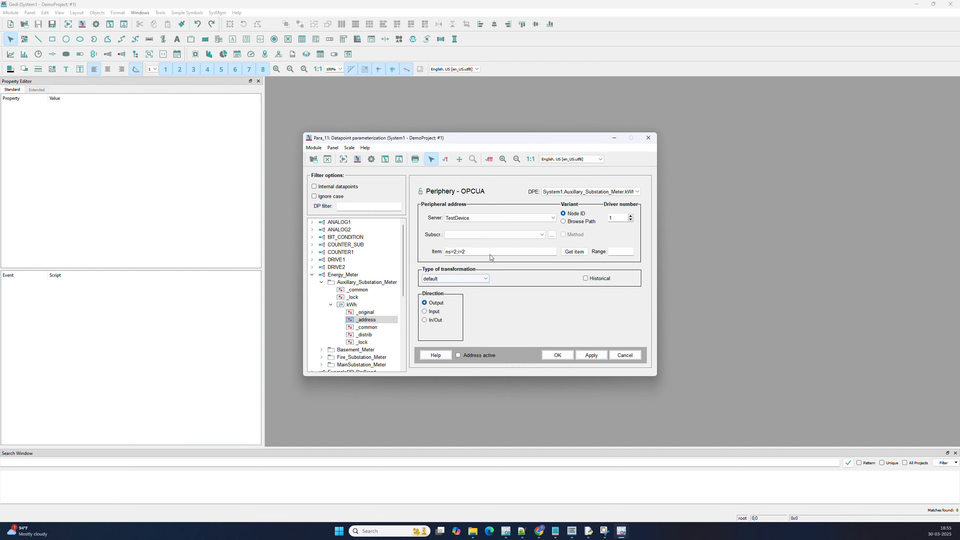
left_click_drag(480, 252, 433, 254)
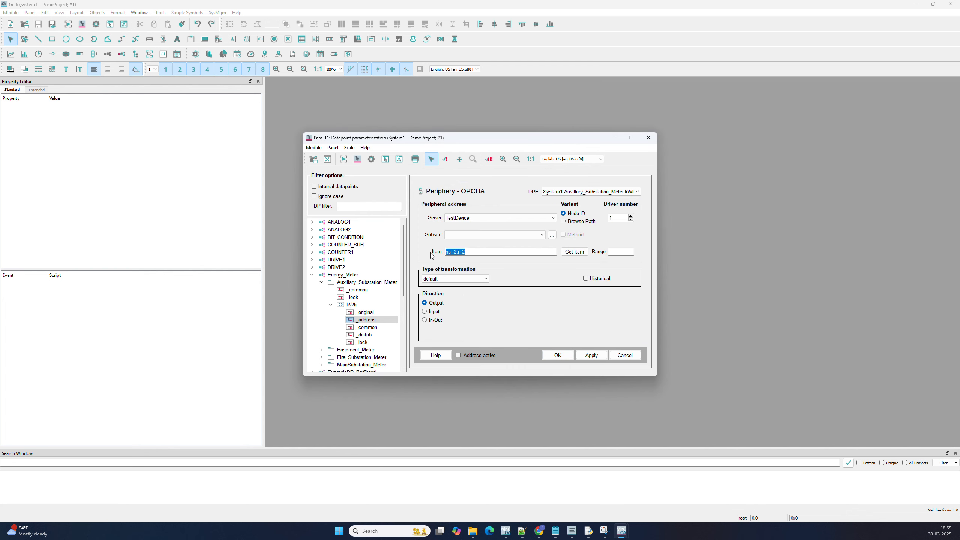
Set the kWh address's transformation type to float and its direction to Input
left_click(457, 280)
scroll(451, 309, "down", 2)
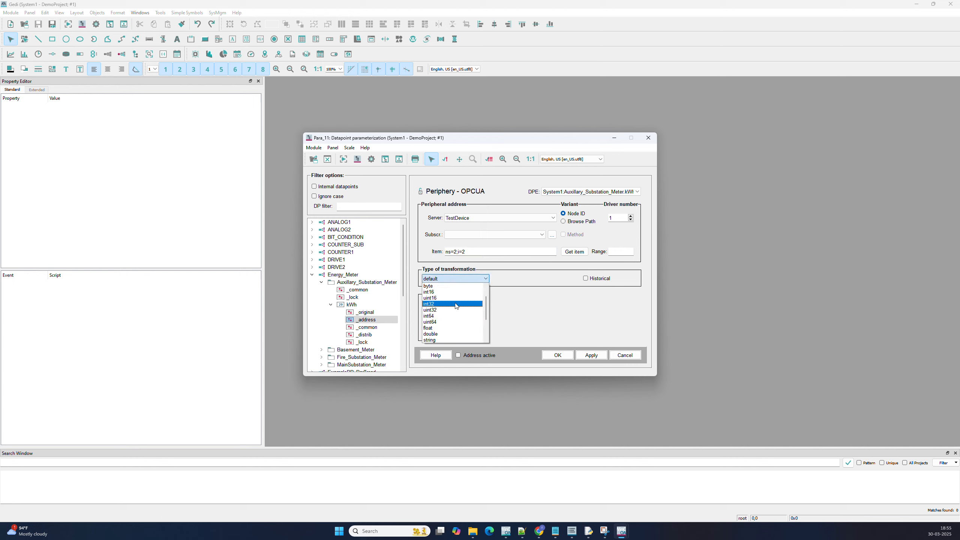
left_click(451, 311)
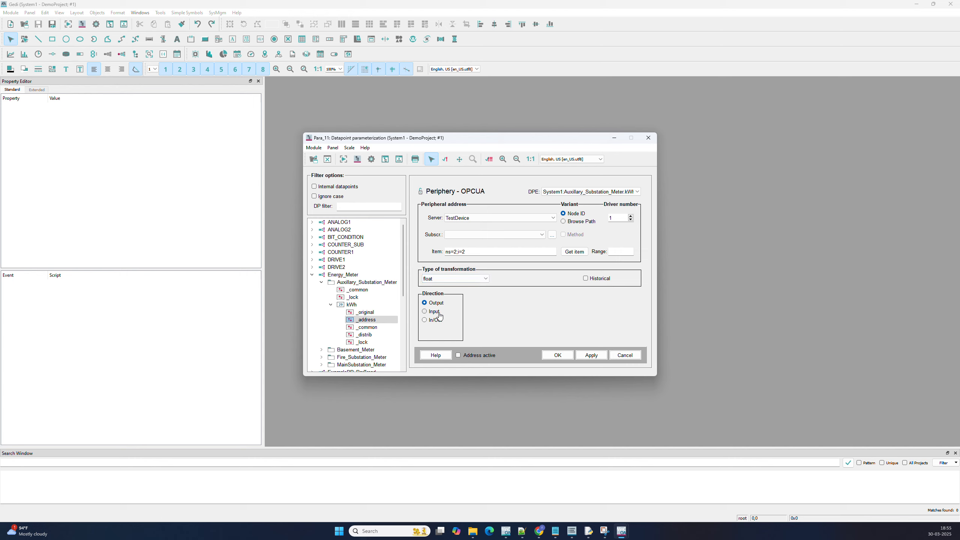
left_click(433, 311)
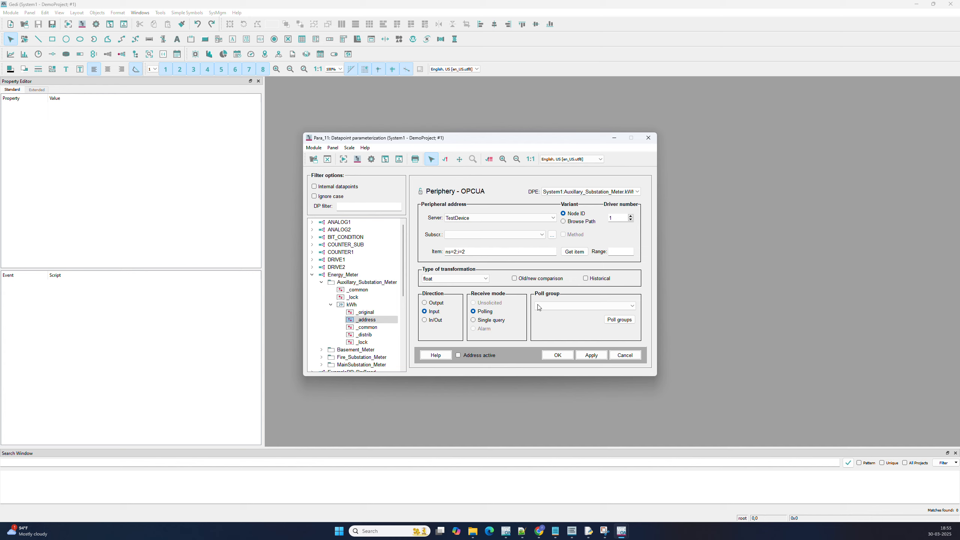
Assign the 500ms poll group to Auxillary_Substation_Meter's kWh address and activate the address
left_click(556, 306)
left_click(612, 321)
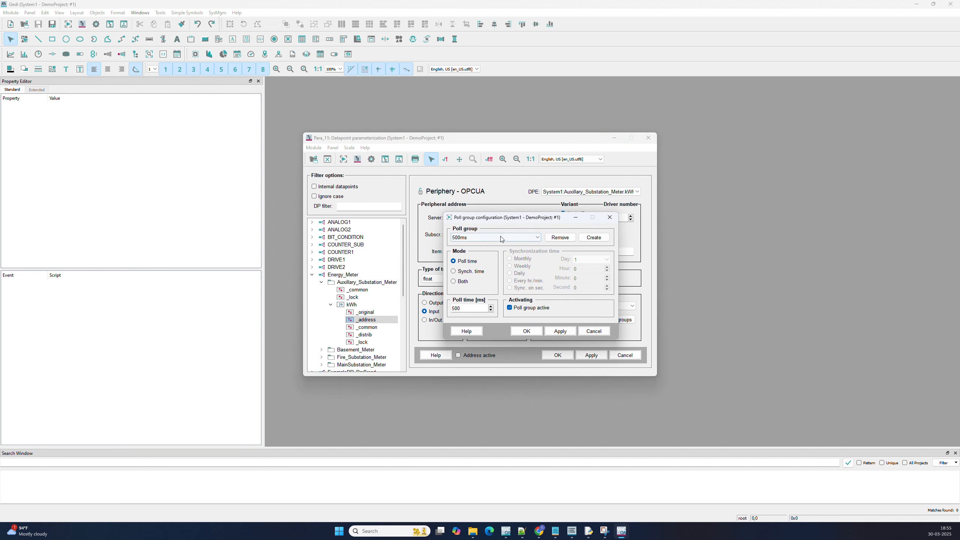
left_click(513, 240)
left_click(475, 251)
left_click(478, 237)
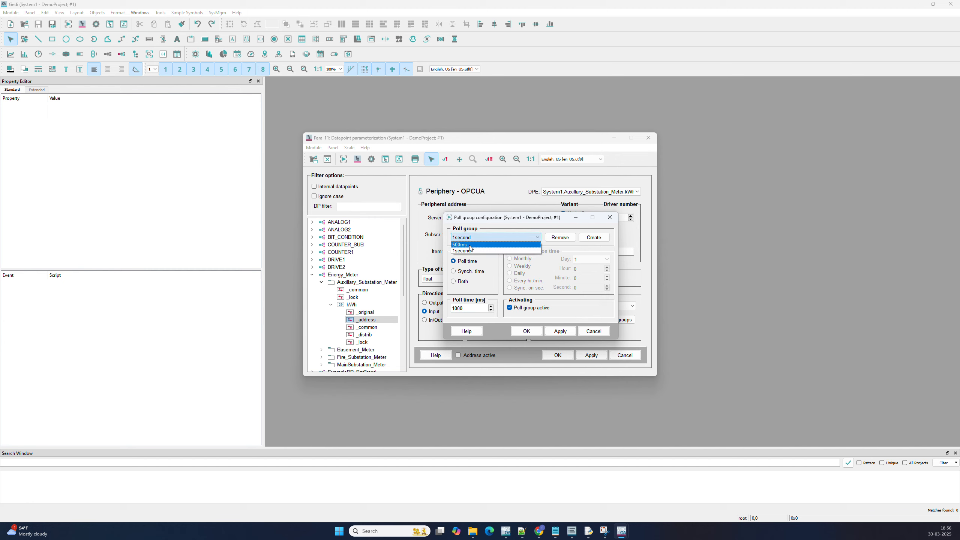
left_click(470, 245)
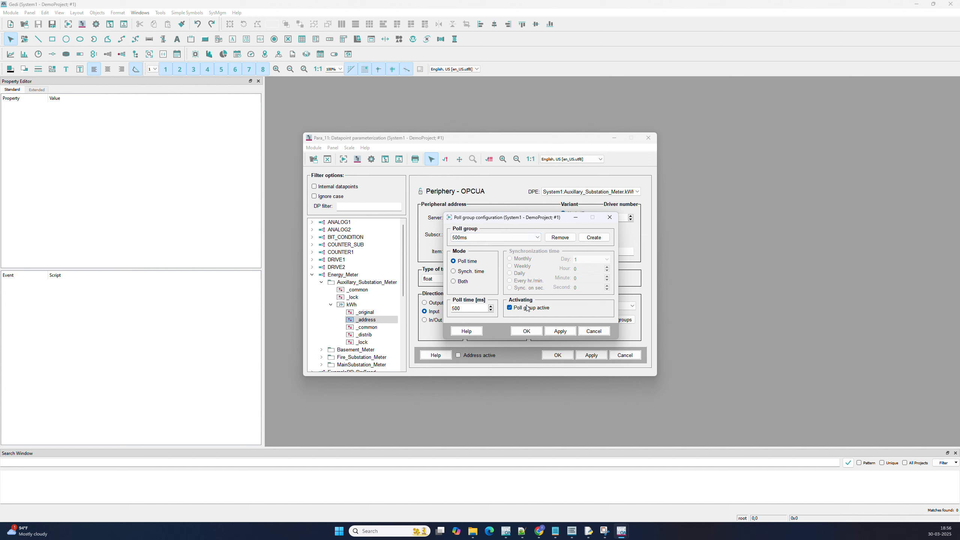
left_click(538, 332)
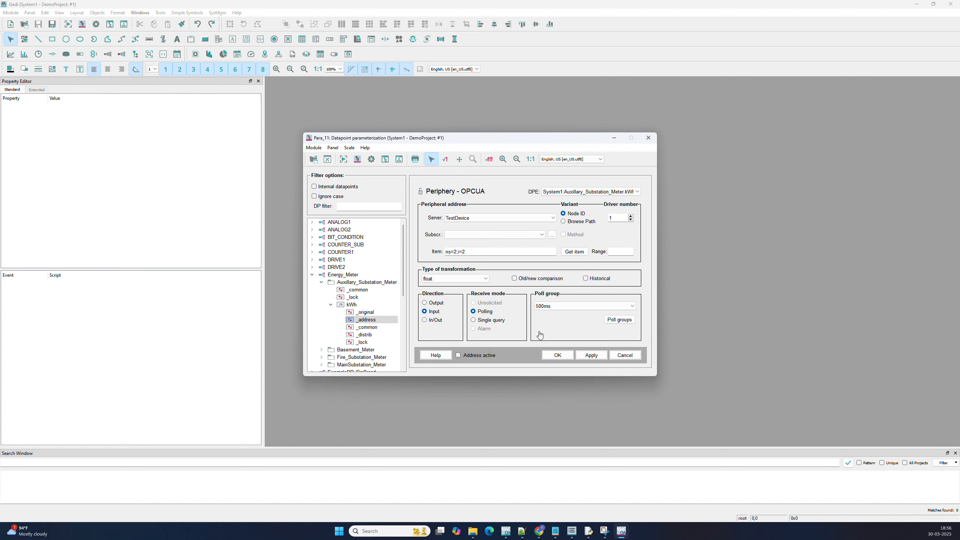
left_click(458, 356)
Compare the original value of Auxillary_Substation_Meter's kWh with the Python server's latest output in the IDLE Shell
left_click(365, 312)
left_click(465, 211)
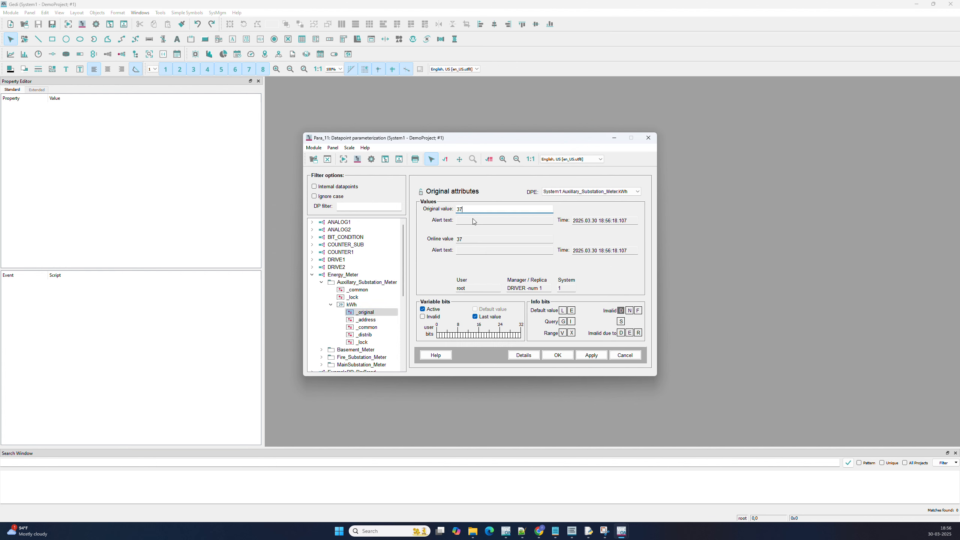
left_click(622, 527)
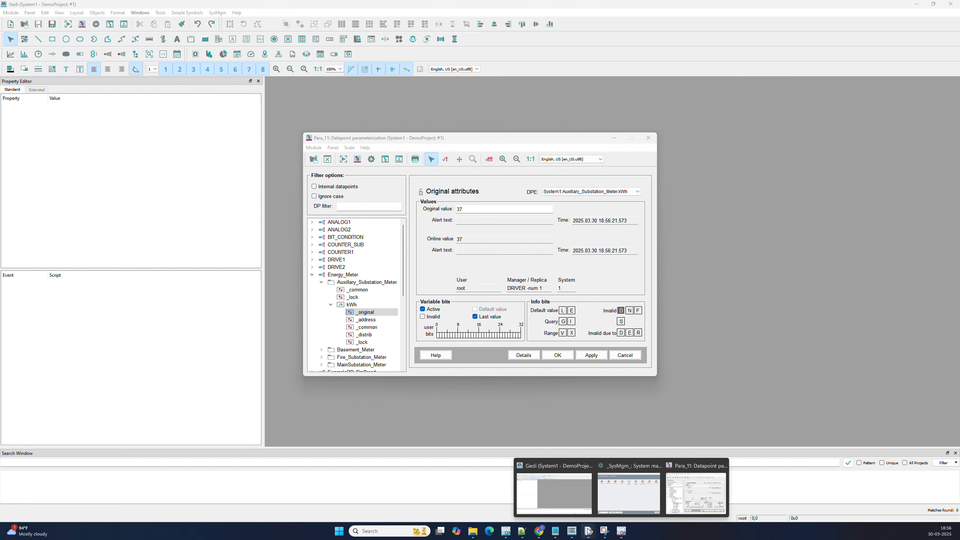
mouse_move(589, 531)
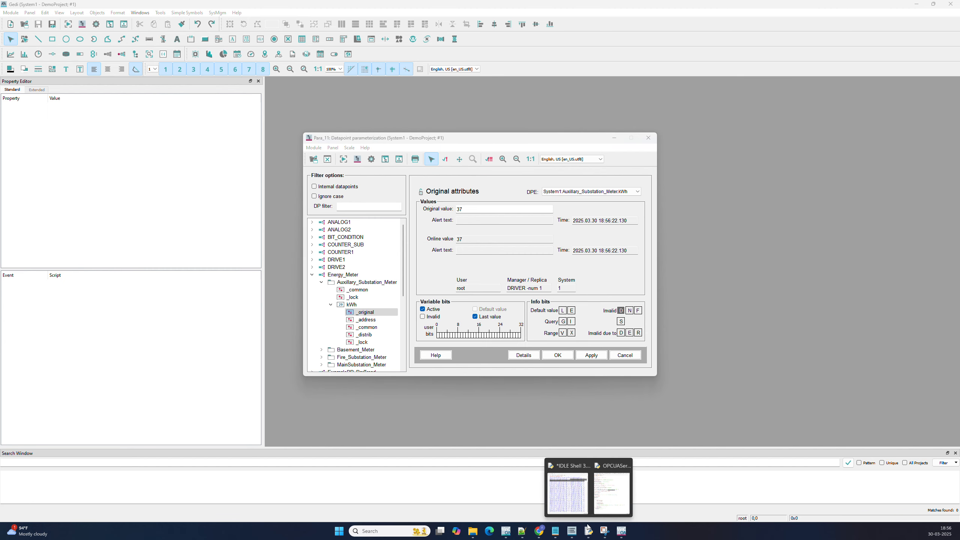
left_click(559, 492)
left_click_drag(674, 176, 741, 139)
left_click(898, 278)
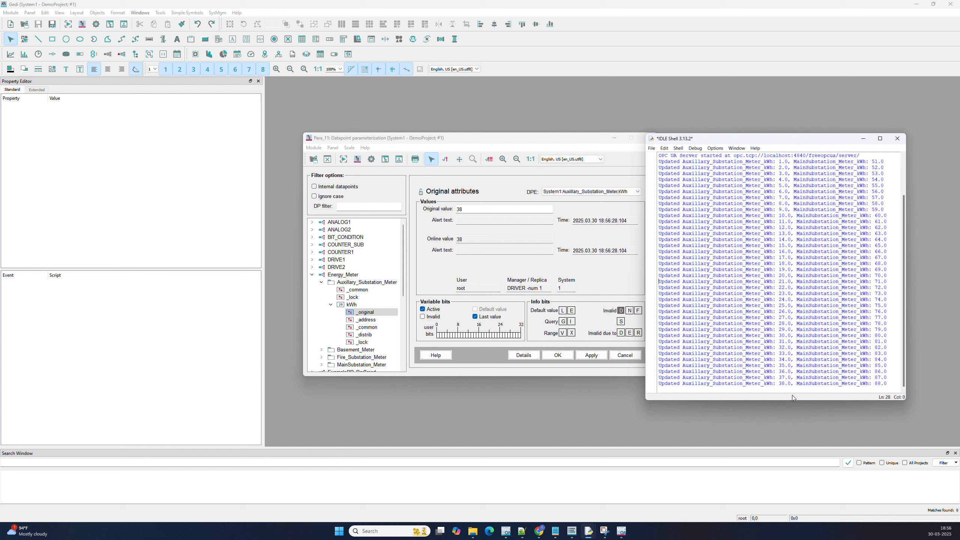
left_click_drag(785, 384, 776, 385)
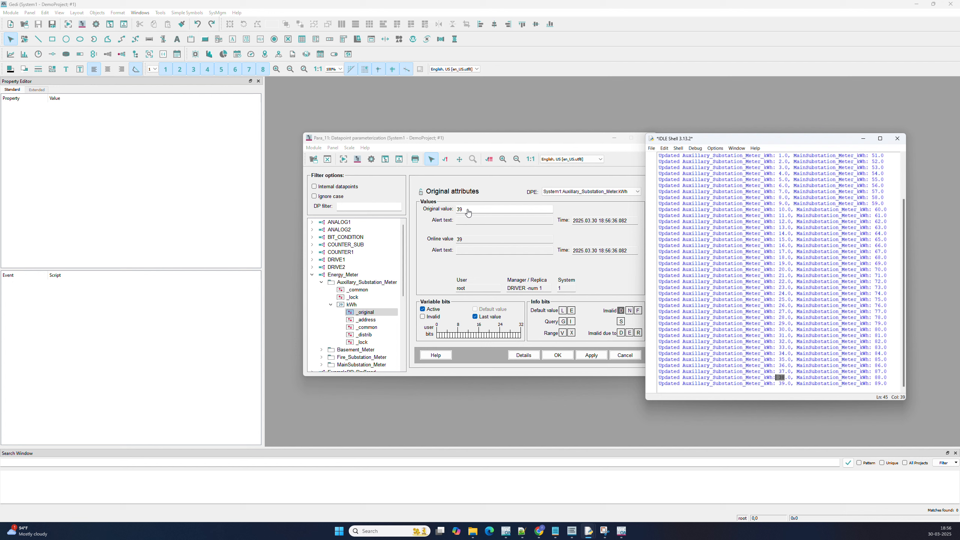
left_click(450, 208)
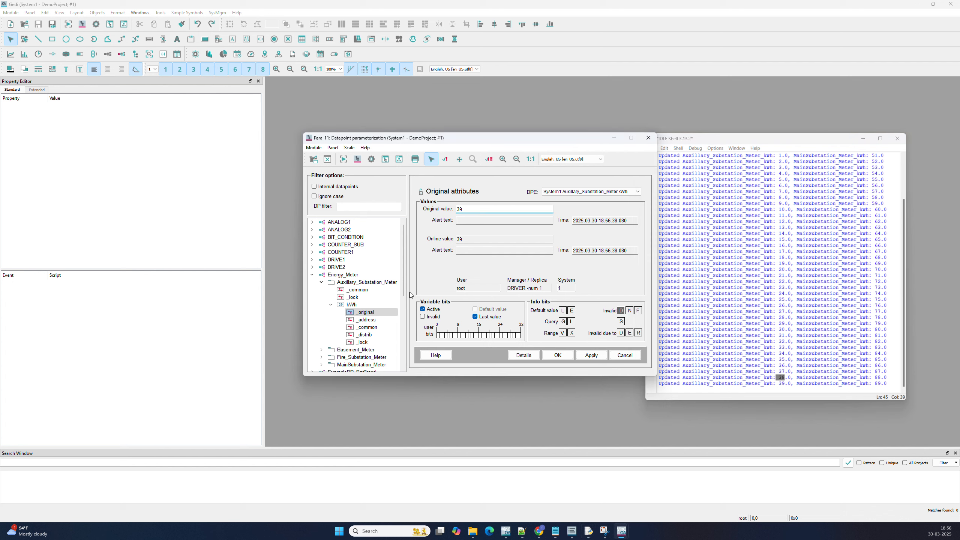
Delete the existing periphery address config from MainSubstation_Meter's kWh element
scroll(357, 311, "down", 2)
left_click(321, 322)
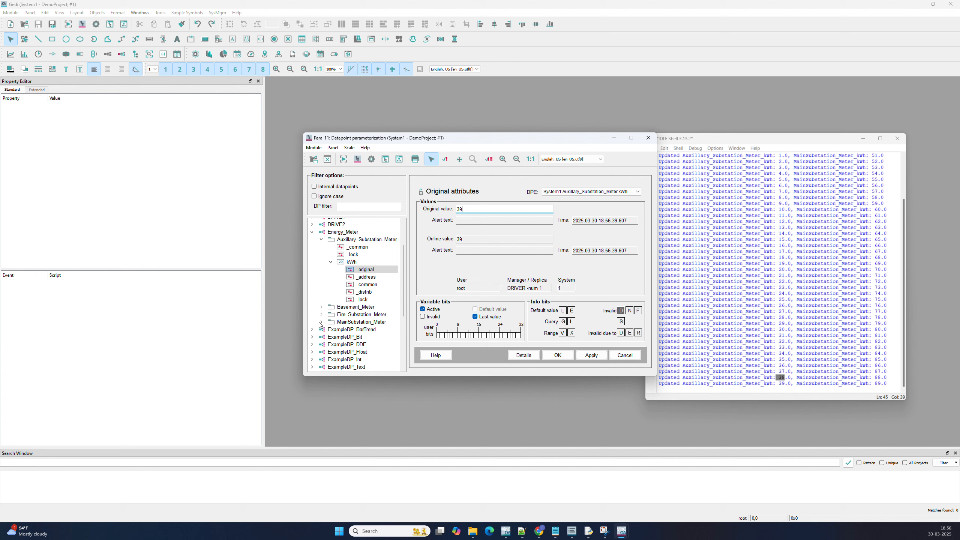
scroll(334, 304, "down", 2)
left_click(331, 302)
left_click(352, 302)
left_click(365, 317)
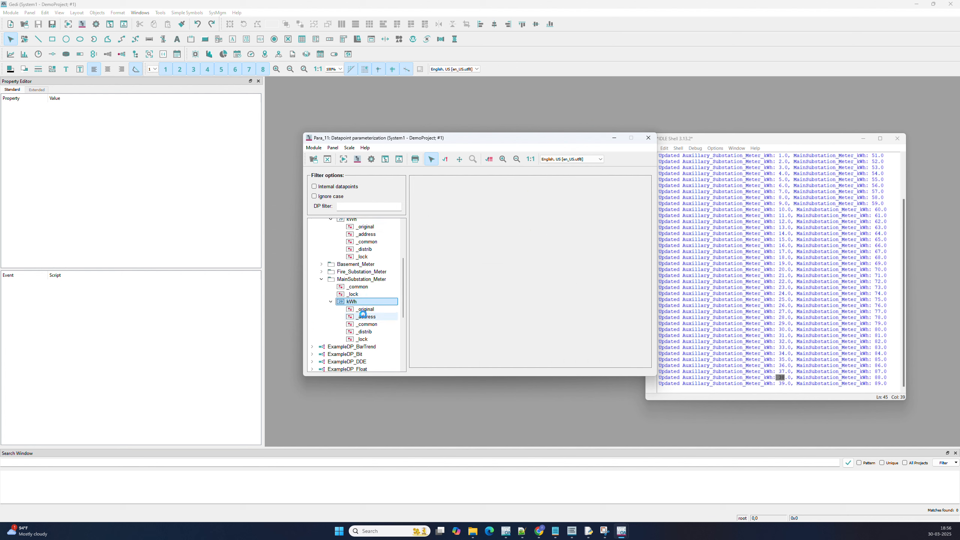
left_click(386, 319)
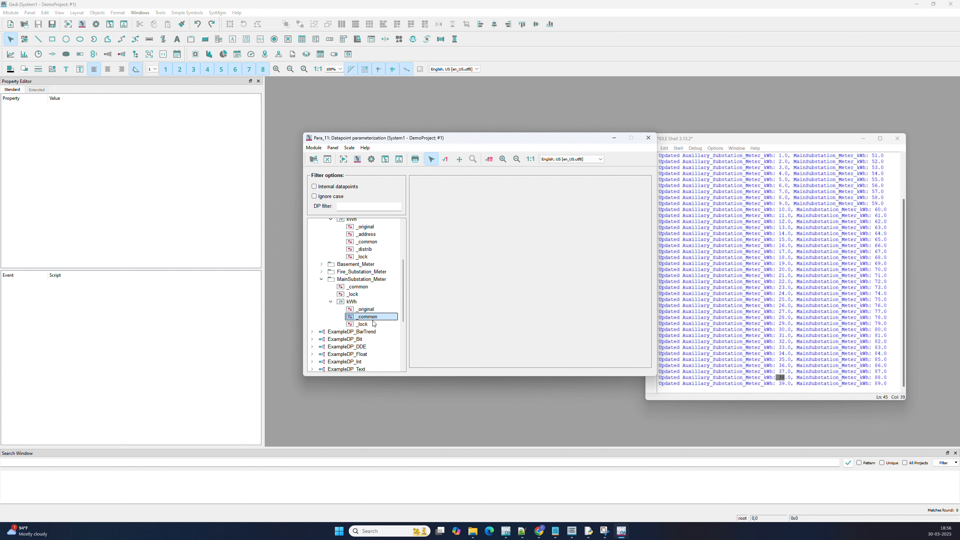
Insert a new periphery address config on MainSubstation_Meter's kWh element and open its configuration with driver type OPCUA CLIENT
right_click(359, 303)
mouse_move(386, 322)
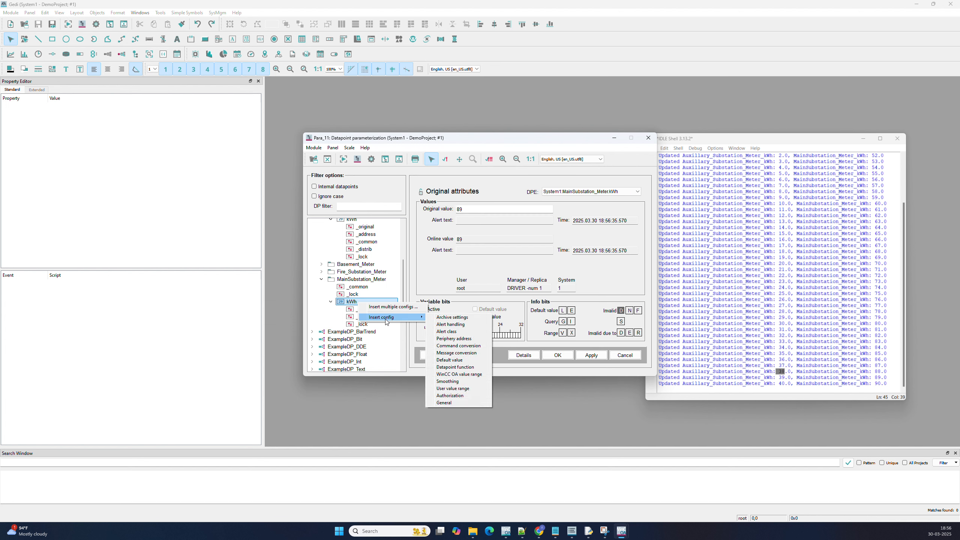
left_click(453, 339)
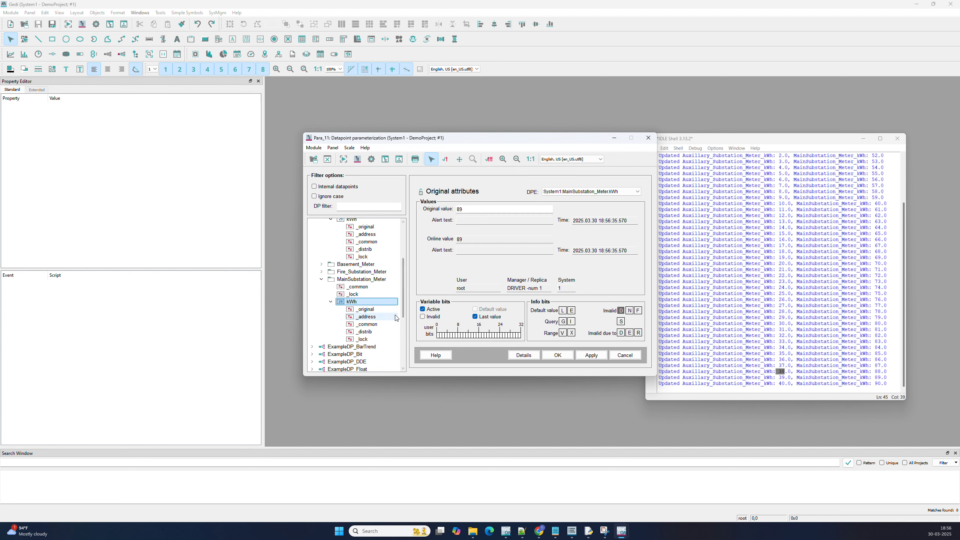
left_click(491, 261)
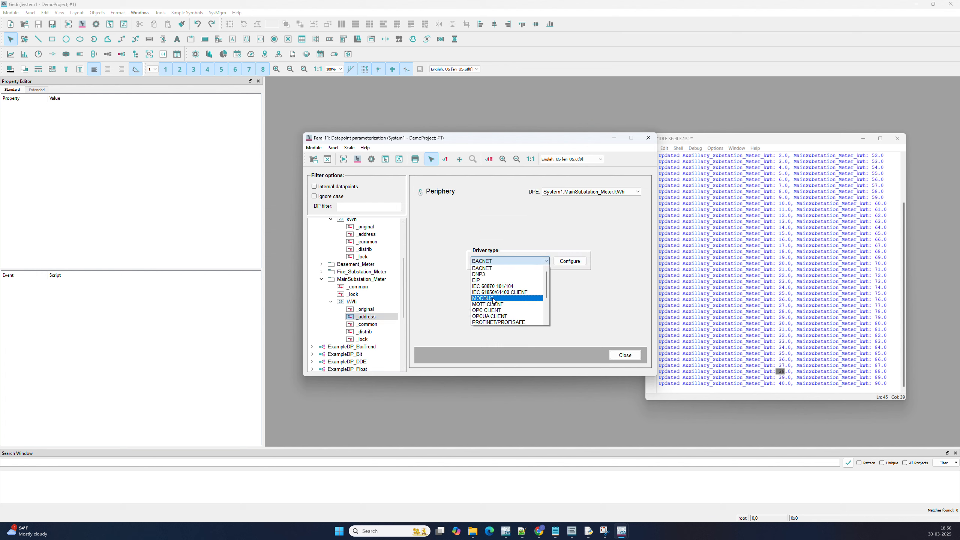
left_click(492, 317)
left_click(557, 261)
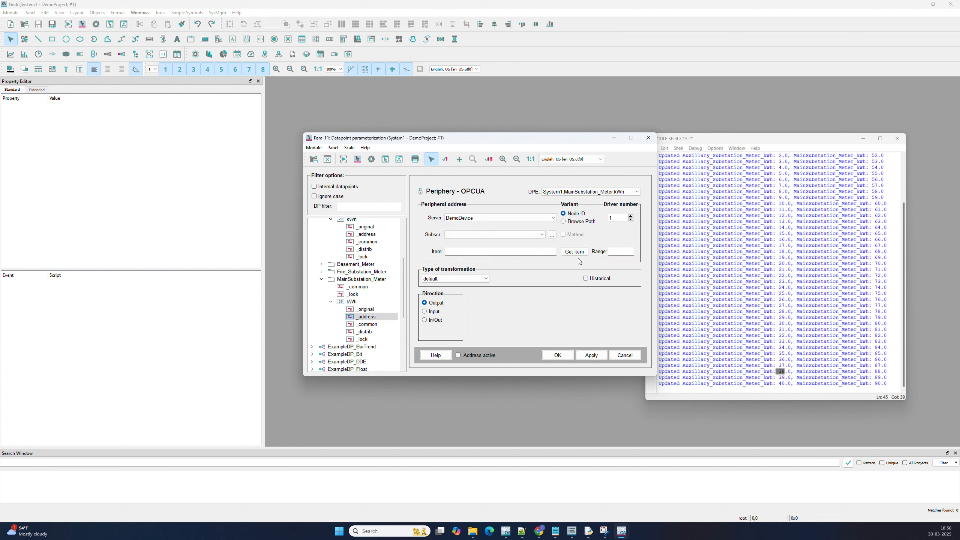
With DemoDevice as the server, pick MainSubstation_Meter_kWh (ns=2;i=3) from the Simulation object as the address item
left_click(574, 252)
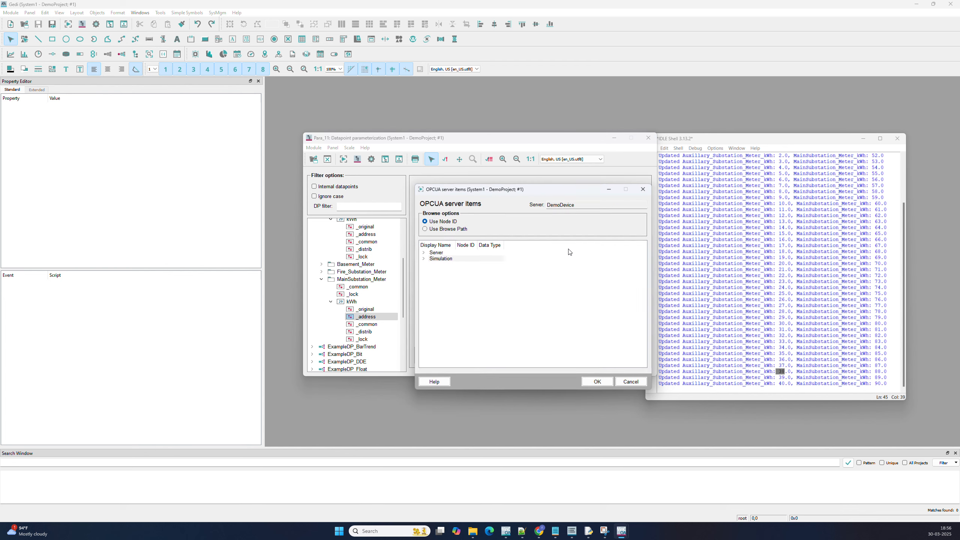
left_click(642, 193)
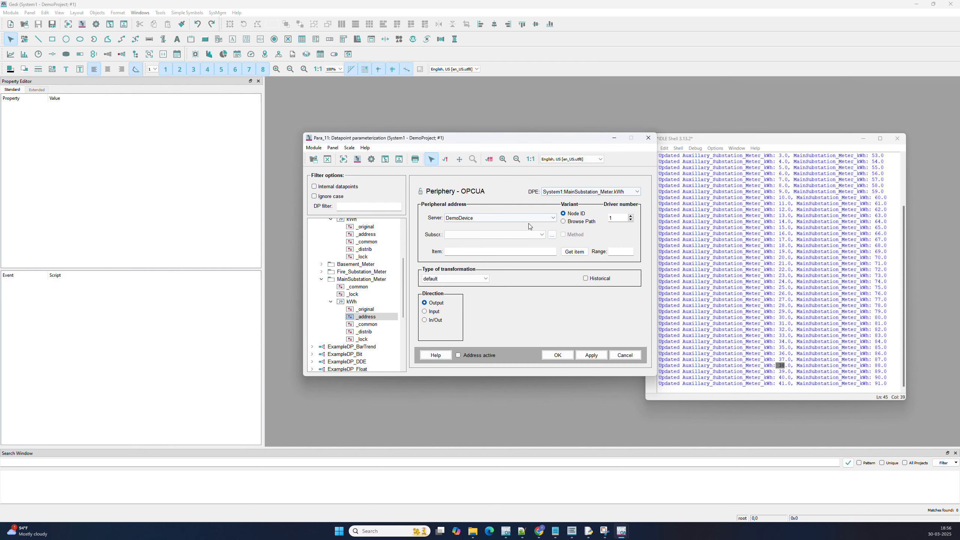
left_click(489, 218)
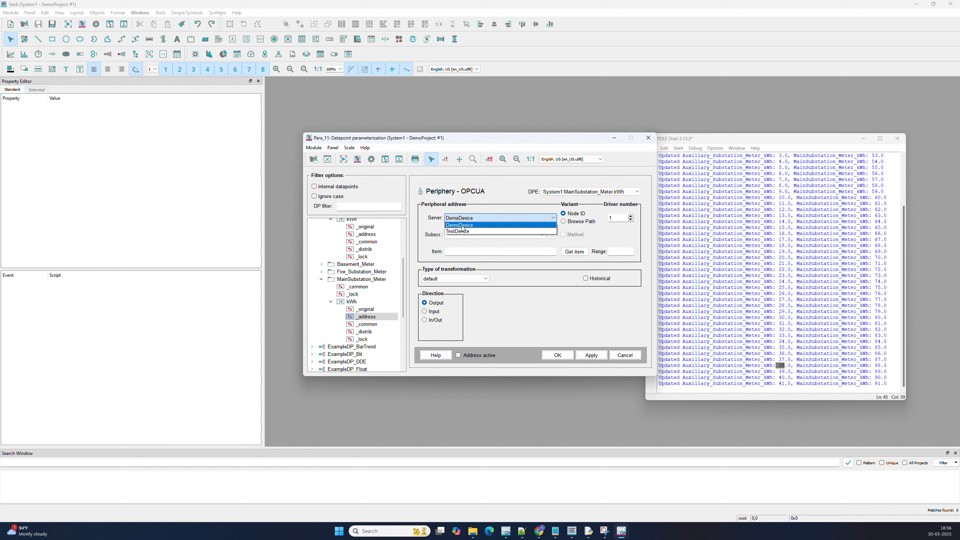
left_click(464, 225)
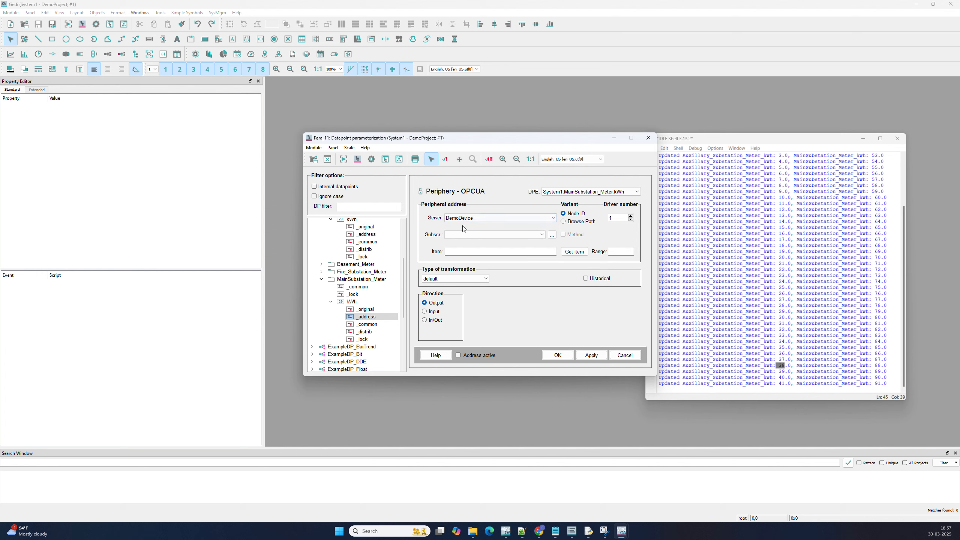
left_click(569, 252)
left_click(424, 259)
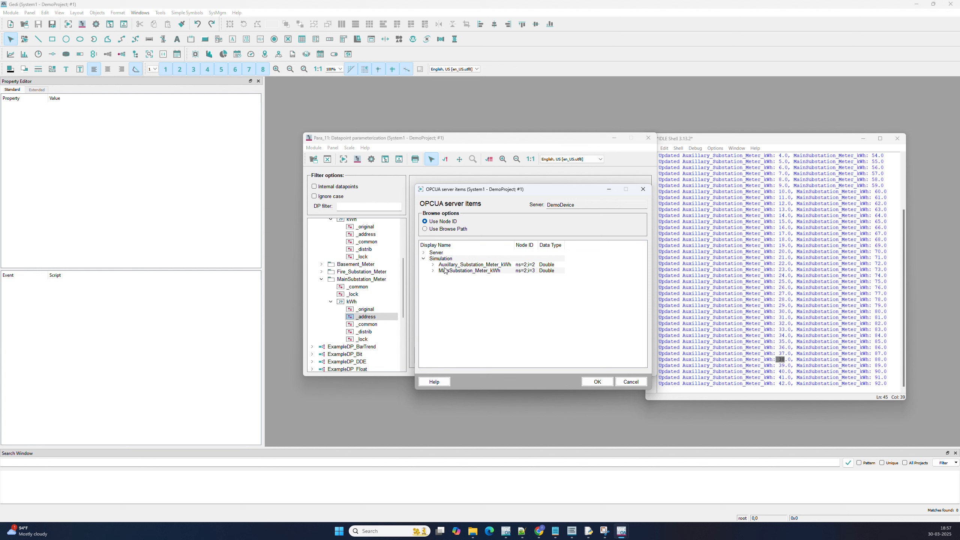
left_click(445, 270)
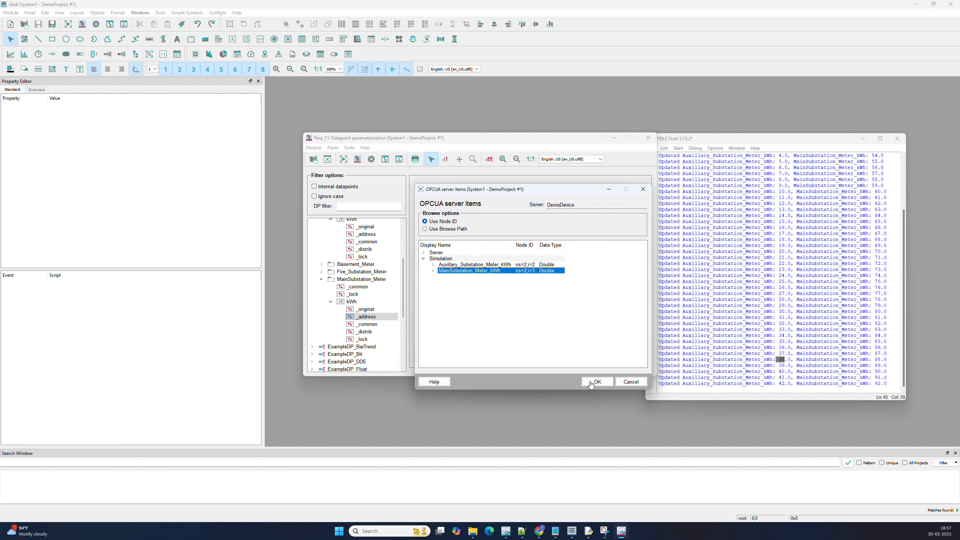
left_click(591, 383)
Set the MainSubstation_Meter kWh address to float transformation, Input direction and the 500ms poll group, and save it as active
left_click(453, 278)
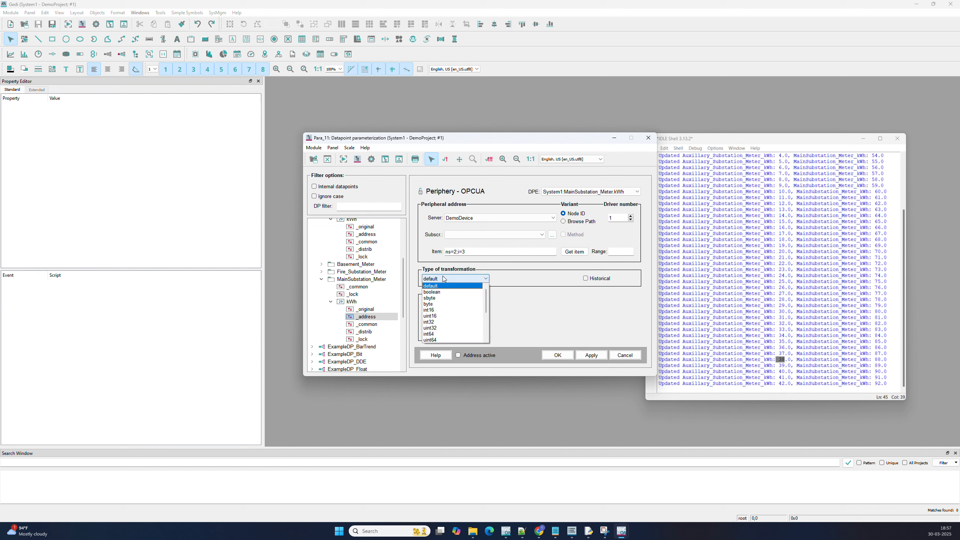
left_click(435, 310)
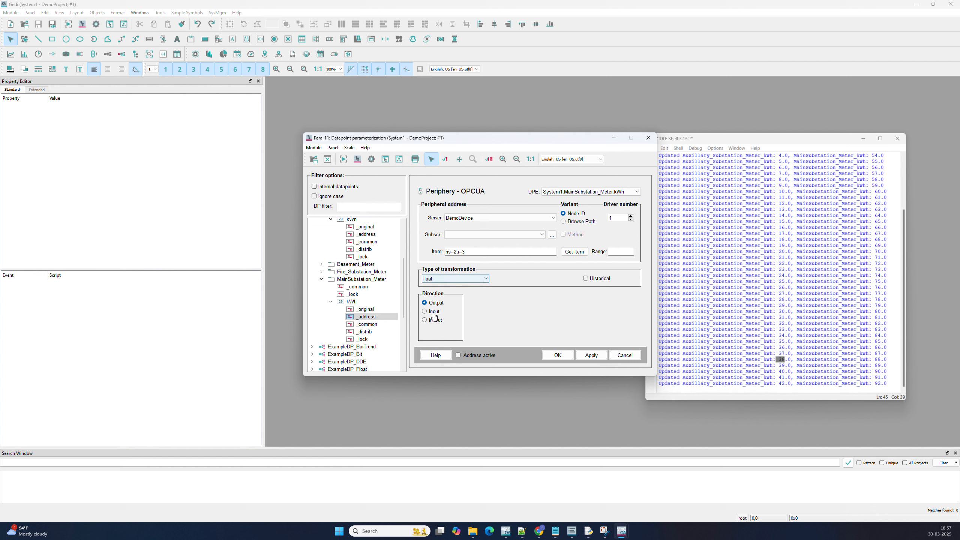
left_click(541, 307)
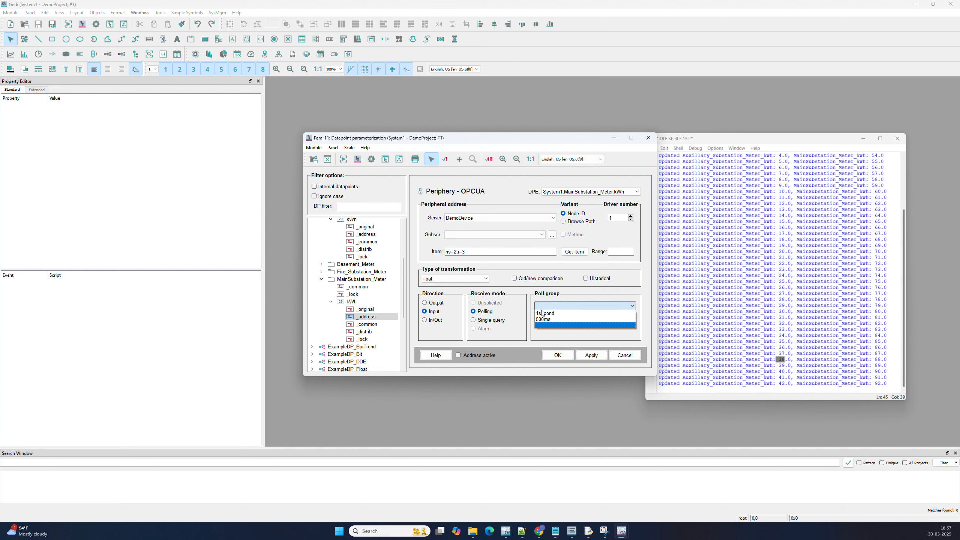
left_click(542, 319)
left_click(581, 356)
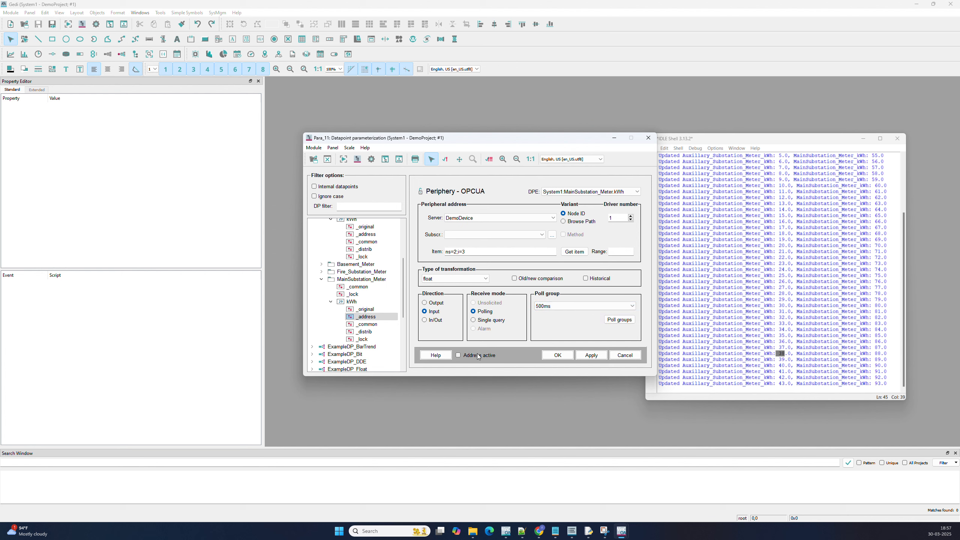
left_click(558, 355)
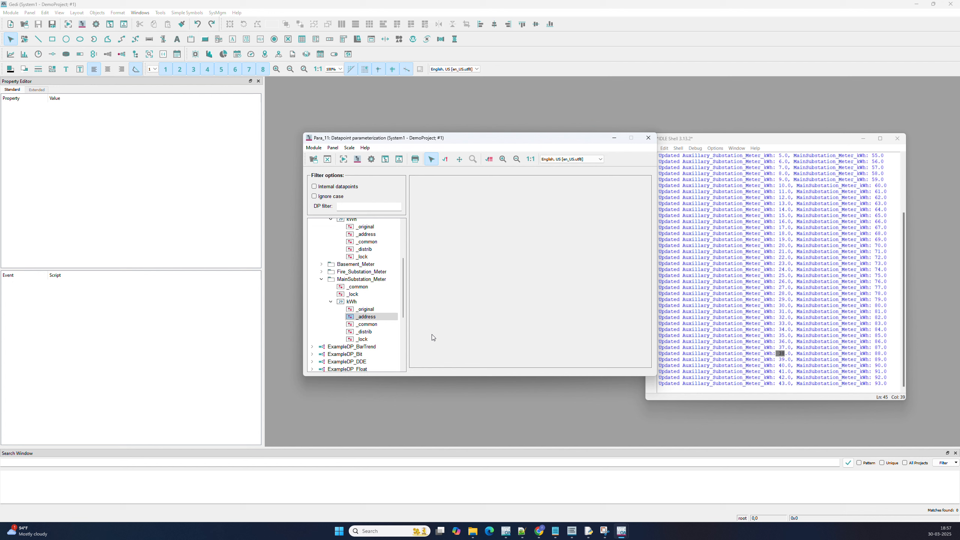
Compare the original value of MainSubstation_Meter's kWh with the latest server output in the IDLE Shell
left_click(368, 310)
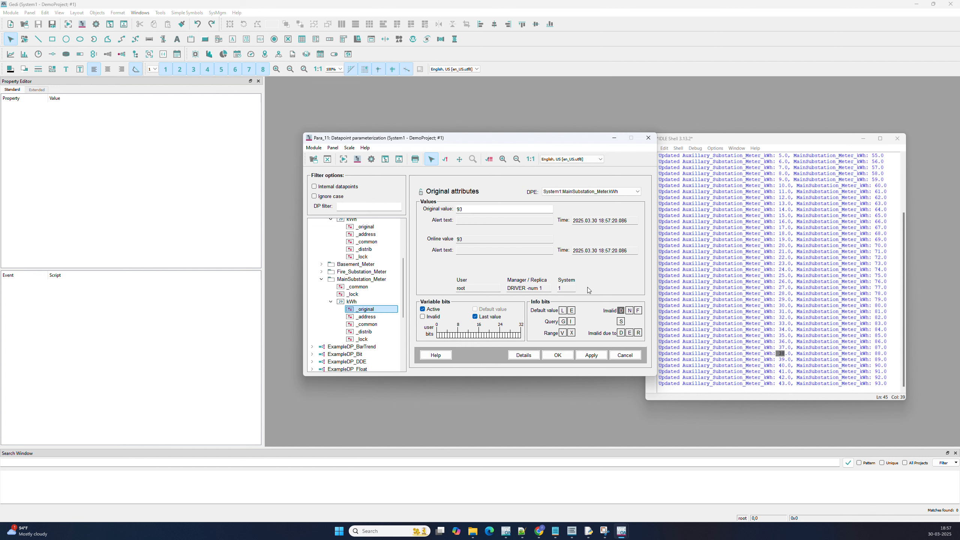
left_click_drag(872, 384, 887, 384)
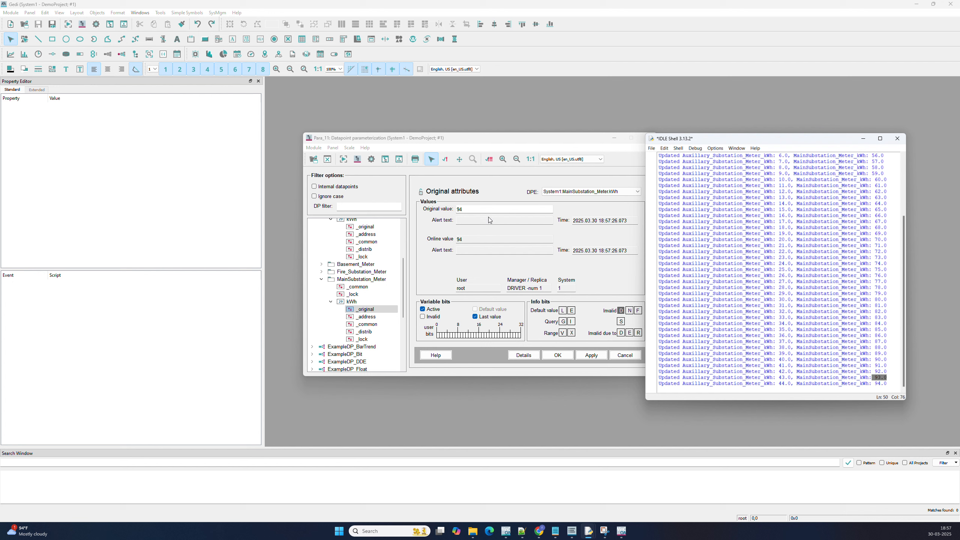
left_click_drag(887, 384, 874, 383)
left_click(446, 214)
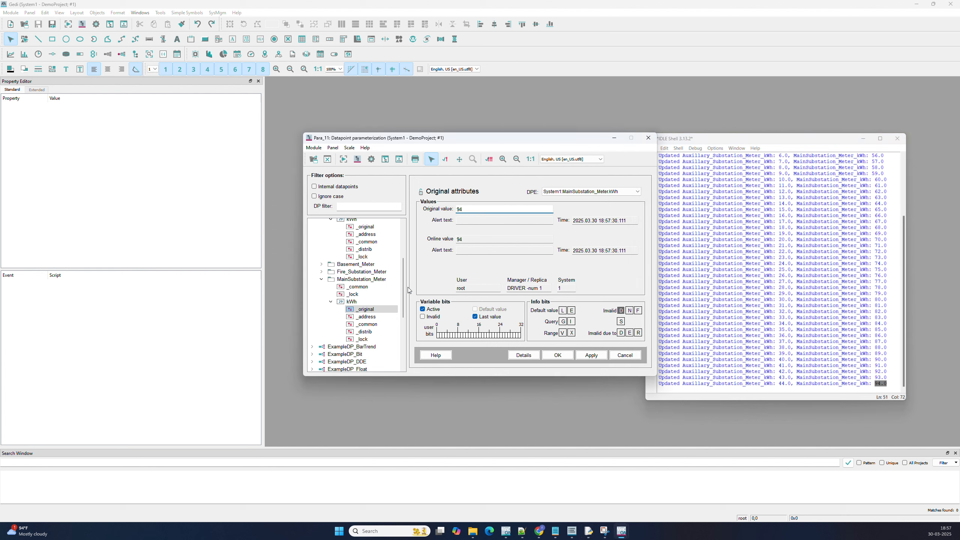
Recheck Auxillary_Substation_Meter's kWh original value against the latest server output and review its periphery address settings
scroll(365, 273, "up", 1)
left_click_drag(792, 384, 781, 384)
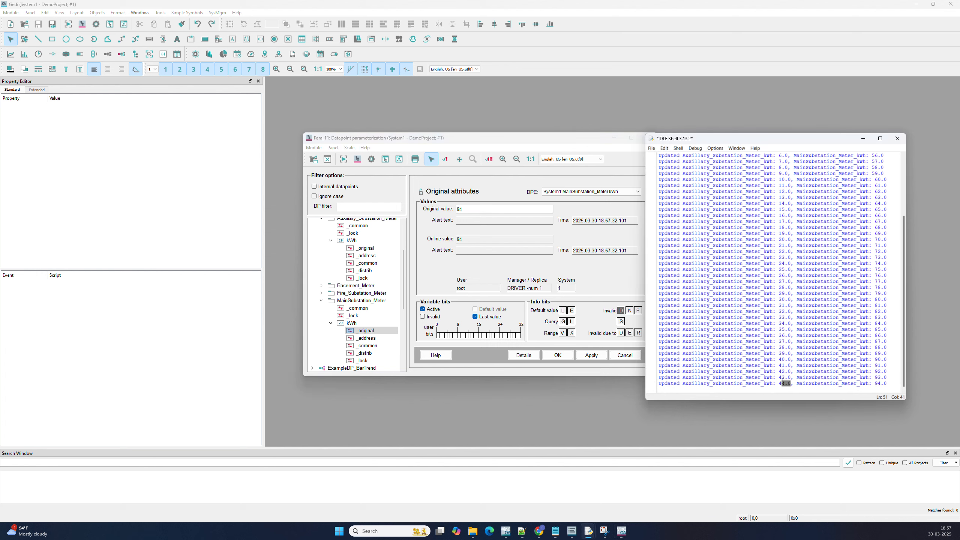
left_click(364, 248)
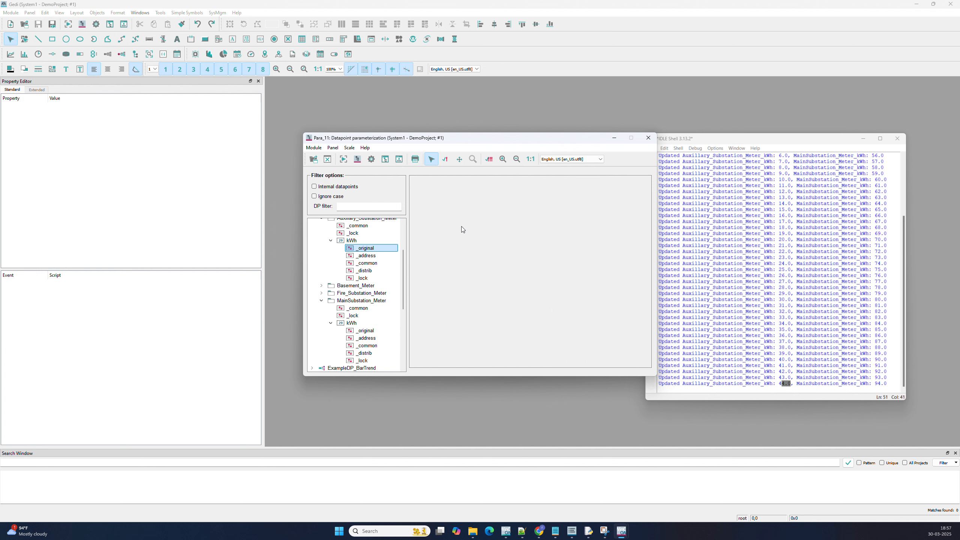
left_click(457, 212)
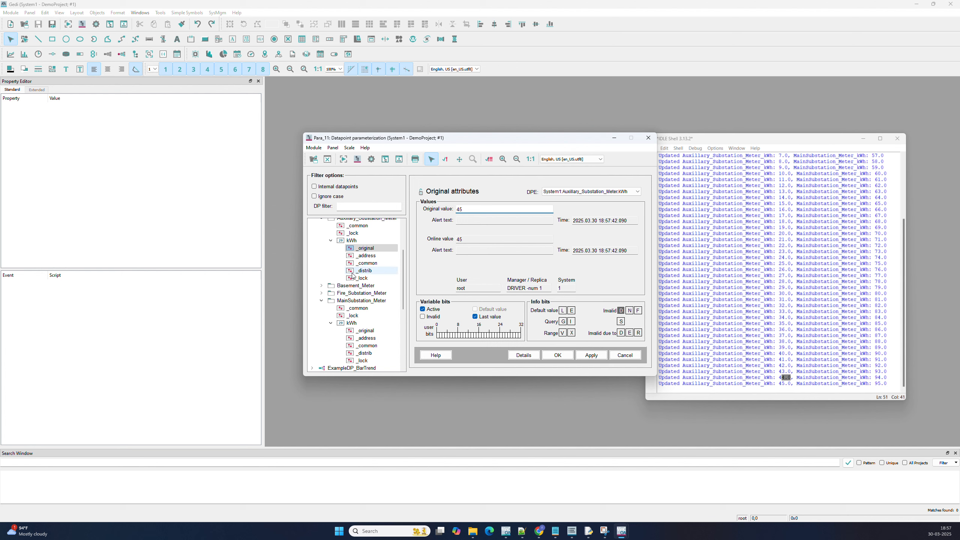
left_click(365, 255)
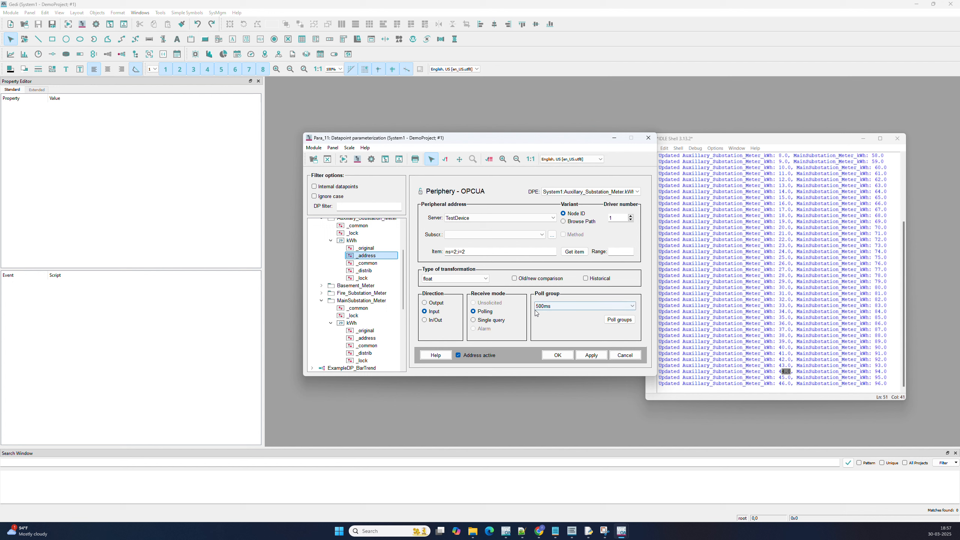
Enable old/new comparison for Auxillary_Substation_Meter's kWh address, apply it, and check the kWh original value against the server output
left_click(537, 280)
left_click(596, 355)
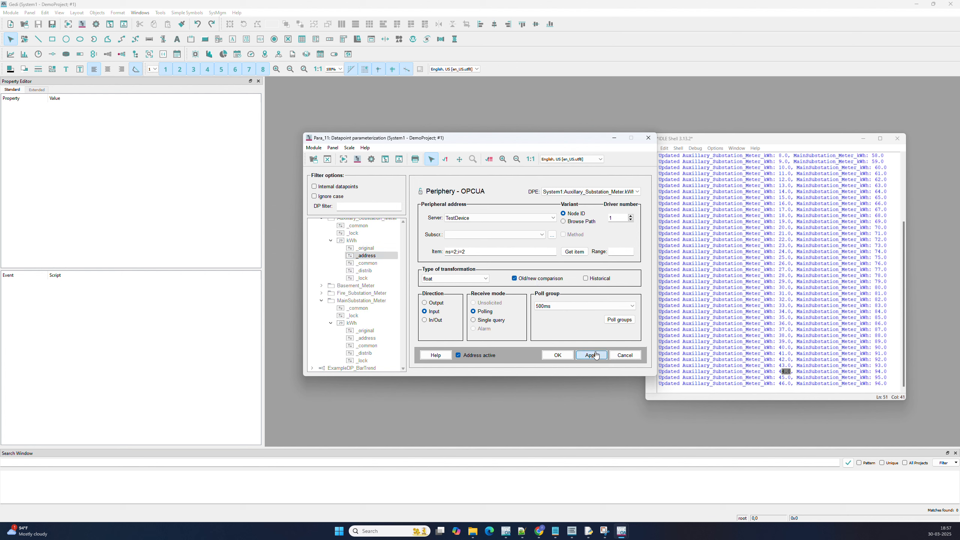
left_click(365, 248)
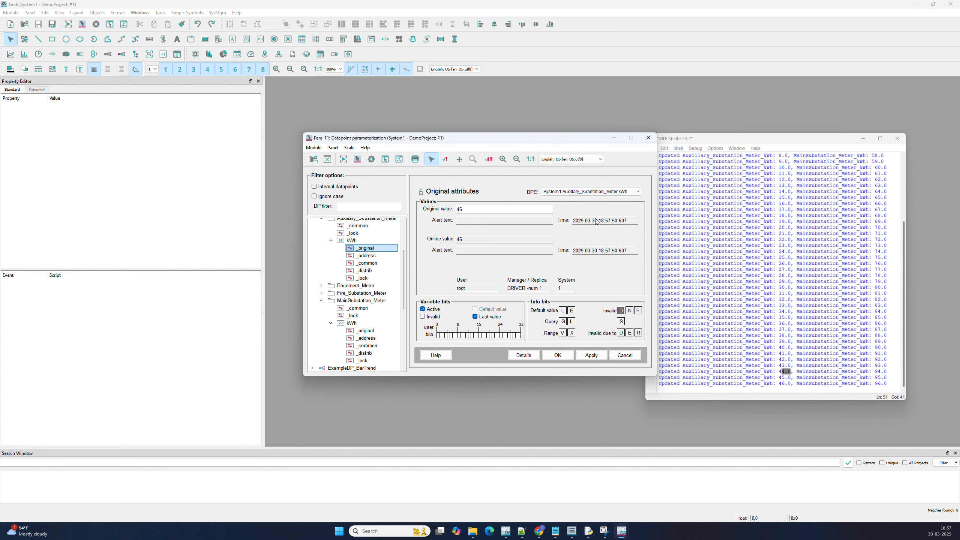
left_click(484, 210)
left_click_drag(484, 210, 451, 211)
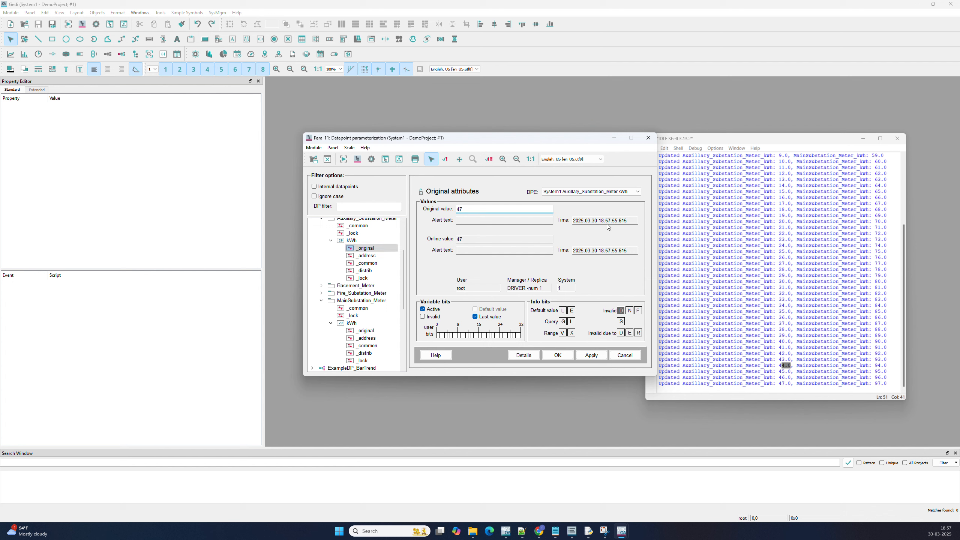
left_click_drag(466, 209, 456, 212)
Apply old/new comparison to MainSubstation_Meter's kWh address and compare its original value with the latest server output
left_click(366, 337)
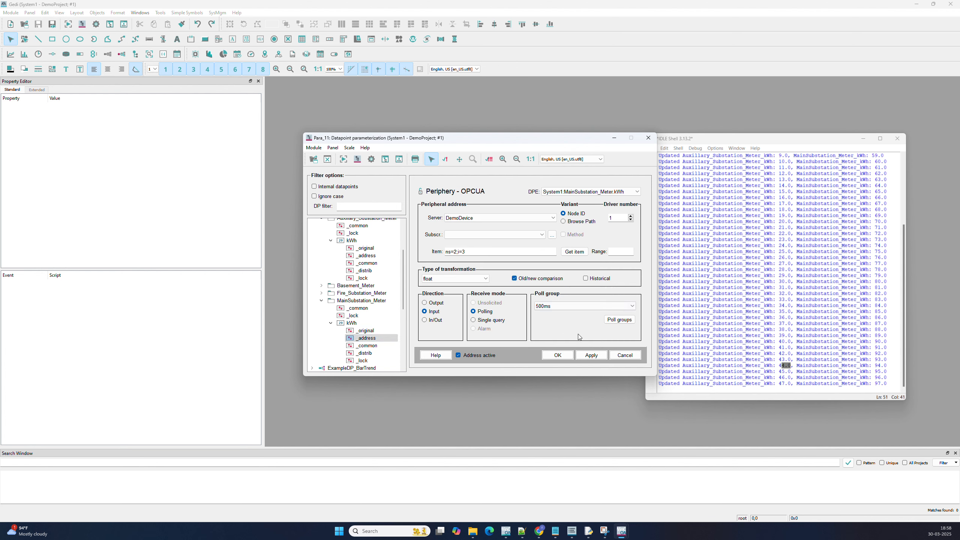
left_click(590, 355)
left_click(364, 330)
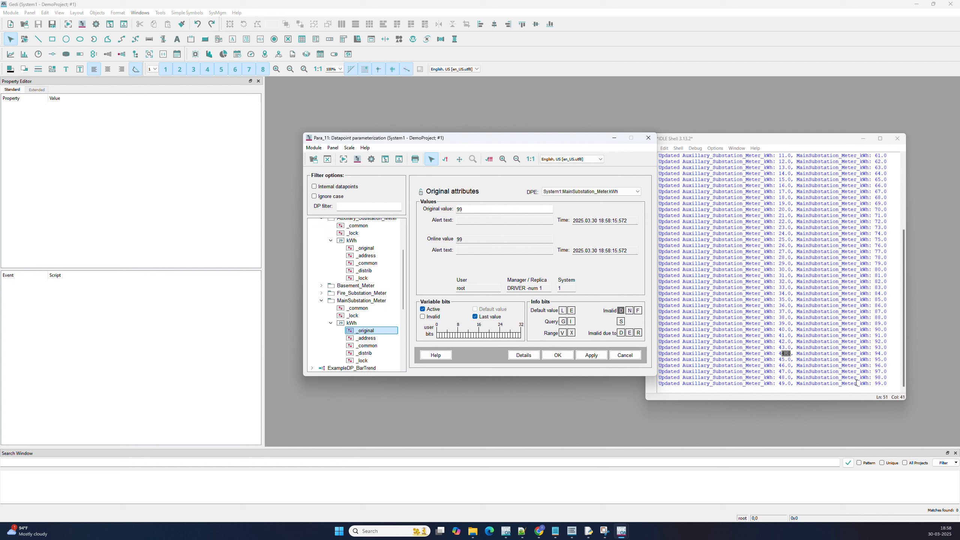
left_click_drag(475, 212, 449, 208)
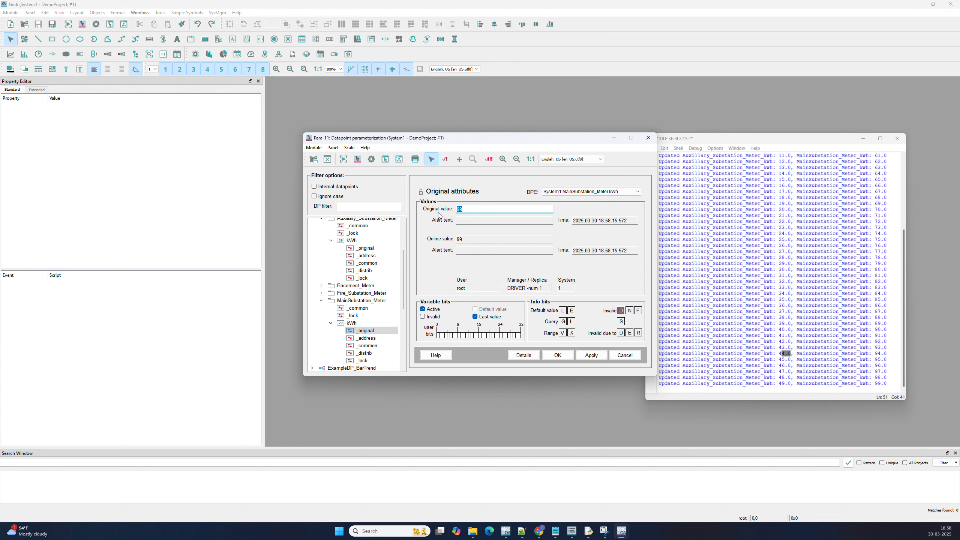
Review Auxillary_Substation_Meter's kWh address and open the OPC UA client configuration for DemoDevice from System Management
left_click(375, 256)
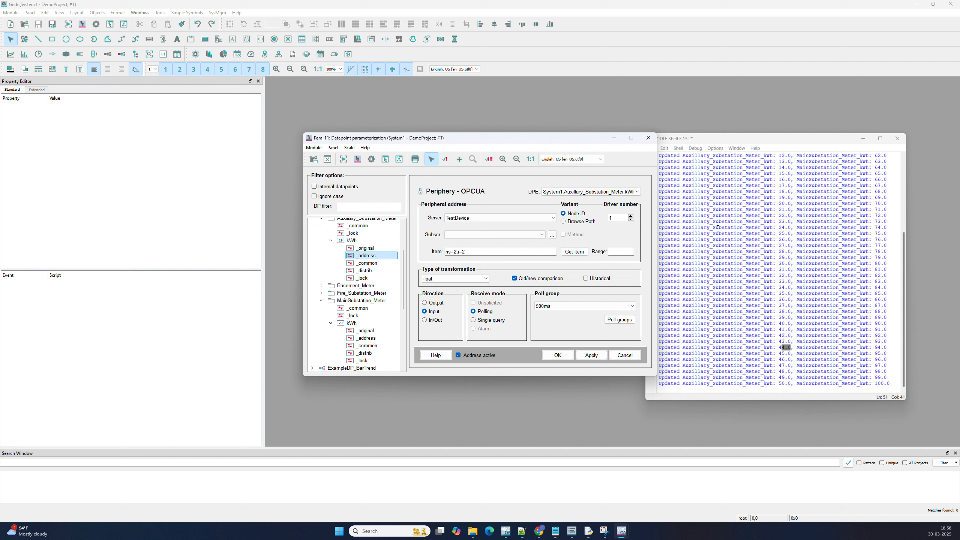
left_click(370, 162)
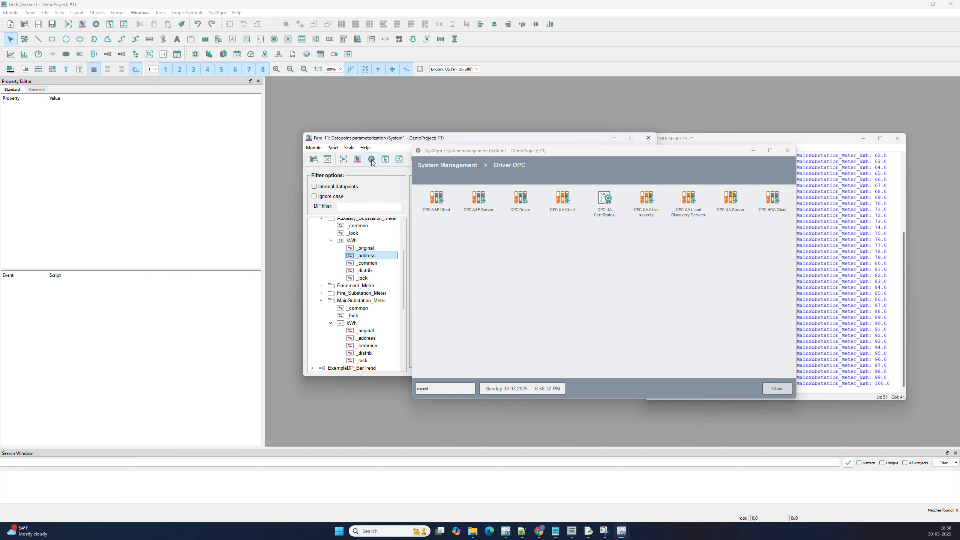
left_click(563, 197)
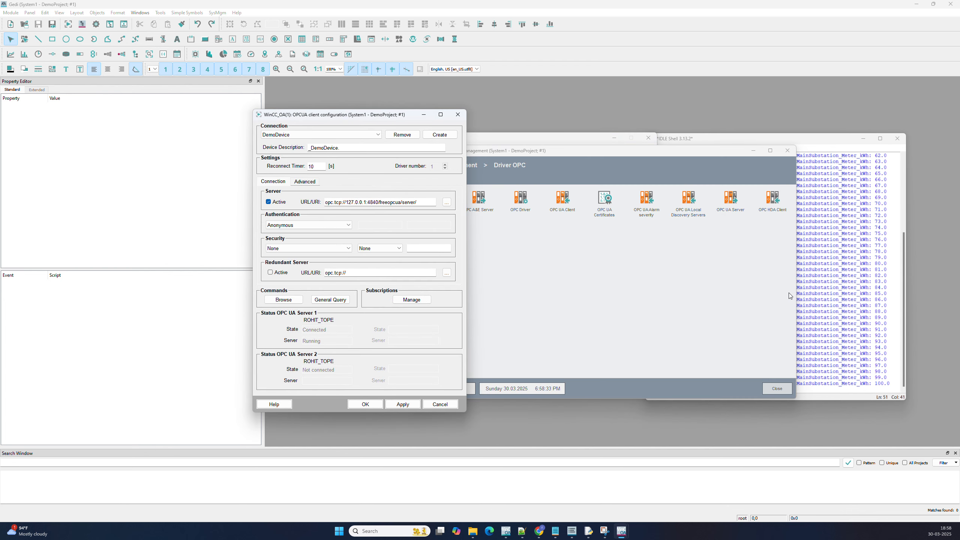
Stop the Python OPC UA server in the IDLE Shell and check DemoDevice's connection status in the client configuration
left_click(866, 314)
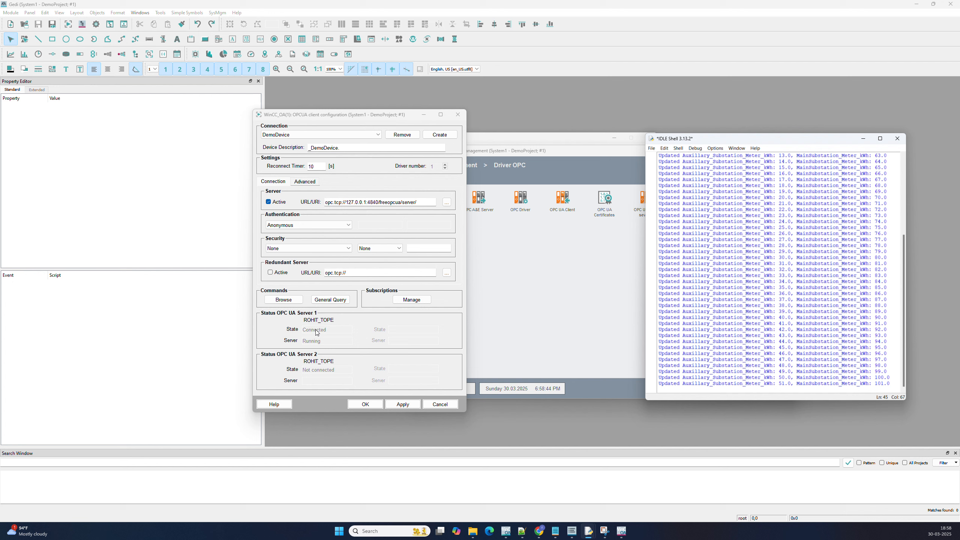
key("ctrl+c")
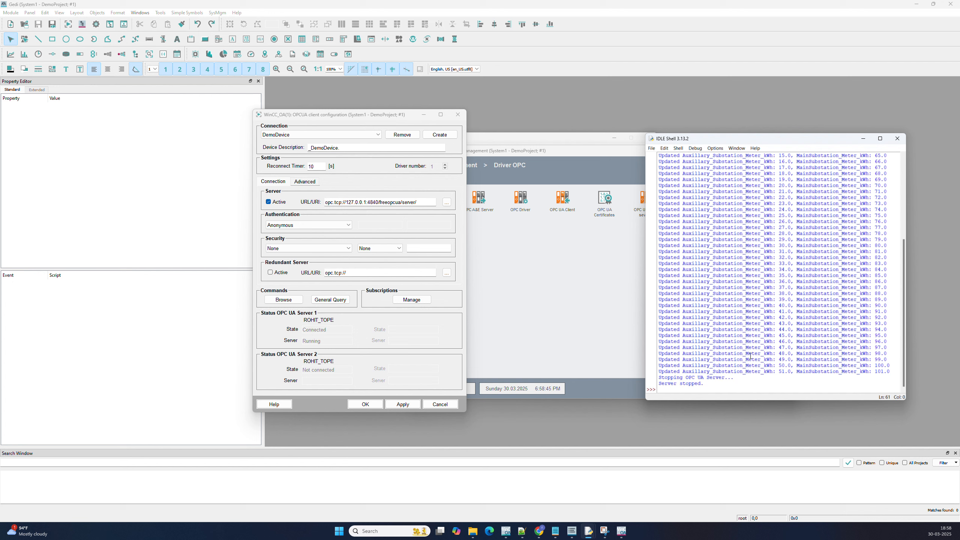
left_click_drag(703, 384, 662, 384)
left_click(315, 339)
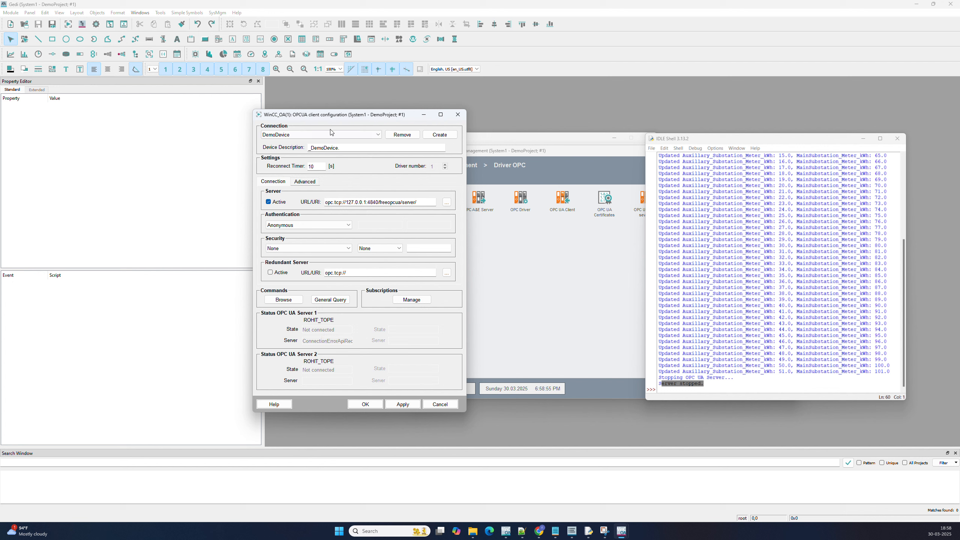
left_click_drag(333, 123, 262, 141)
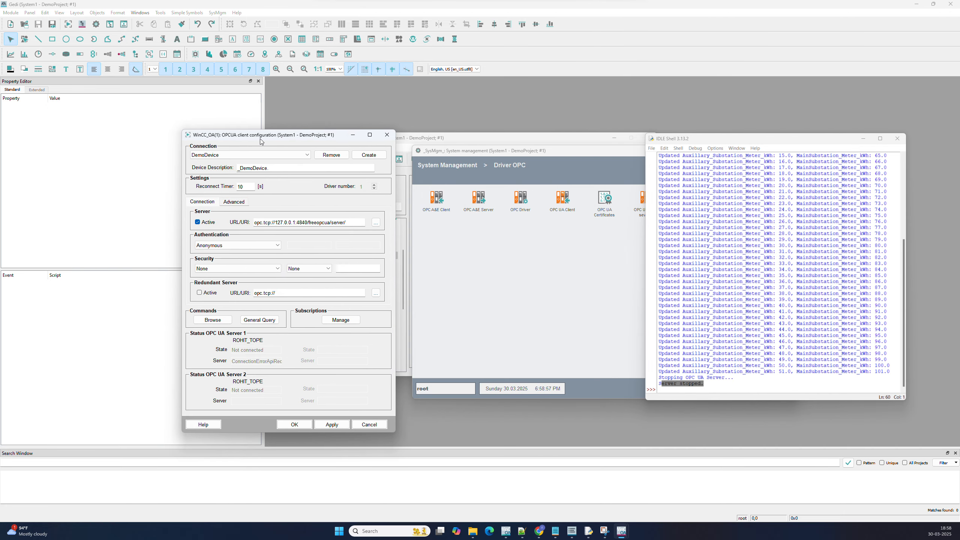